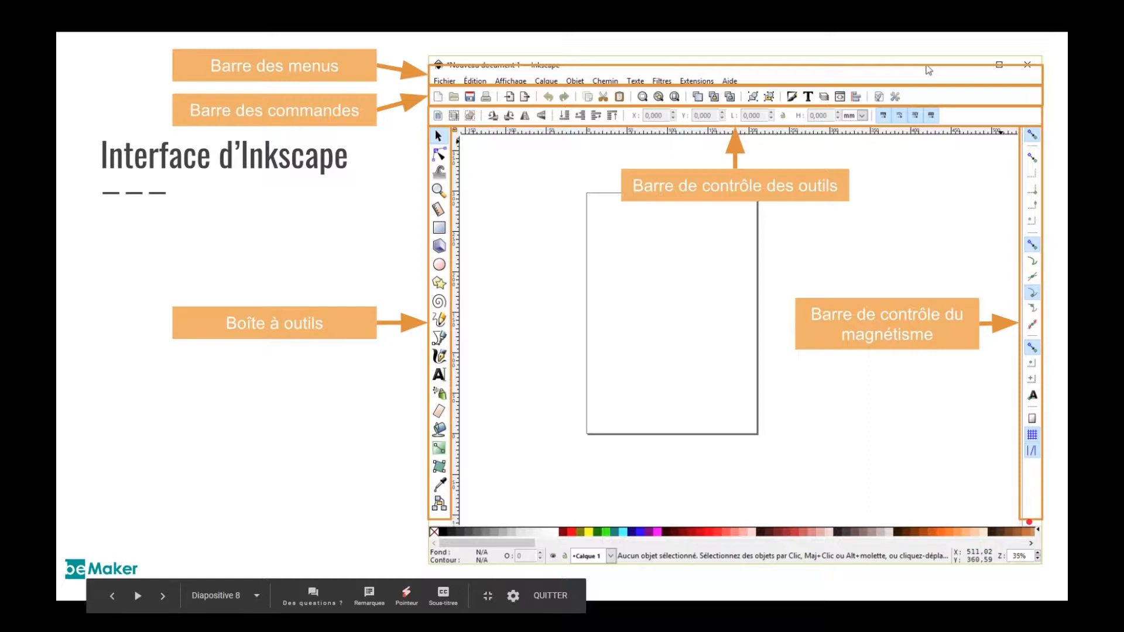
key("Right")
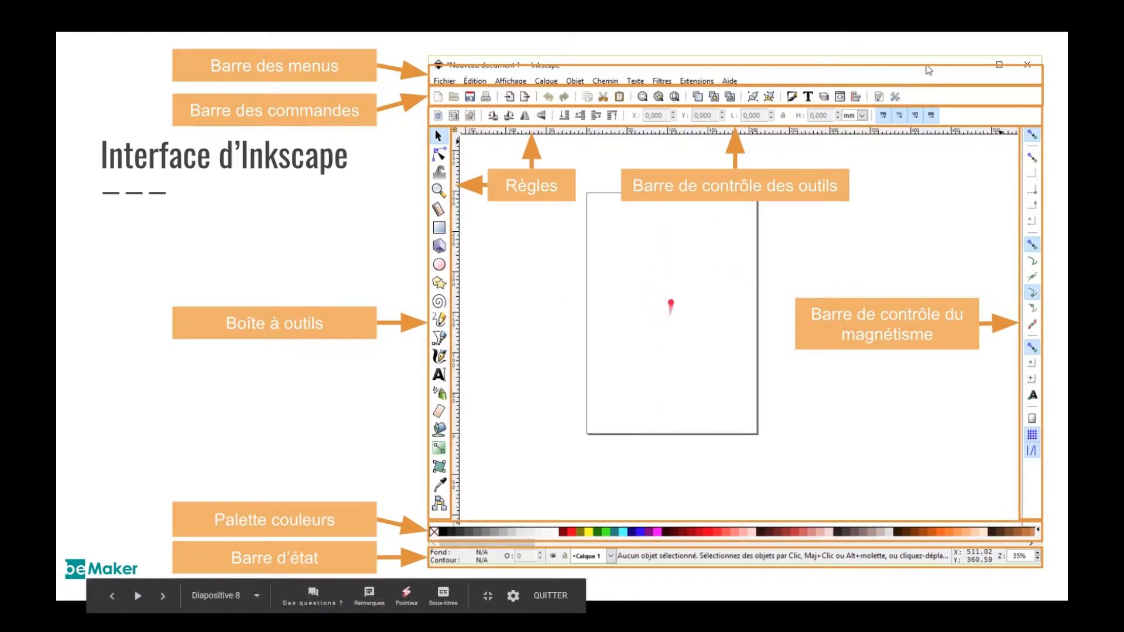
left_click(670, 302)
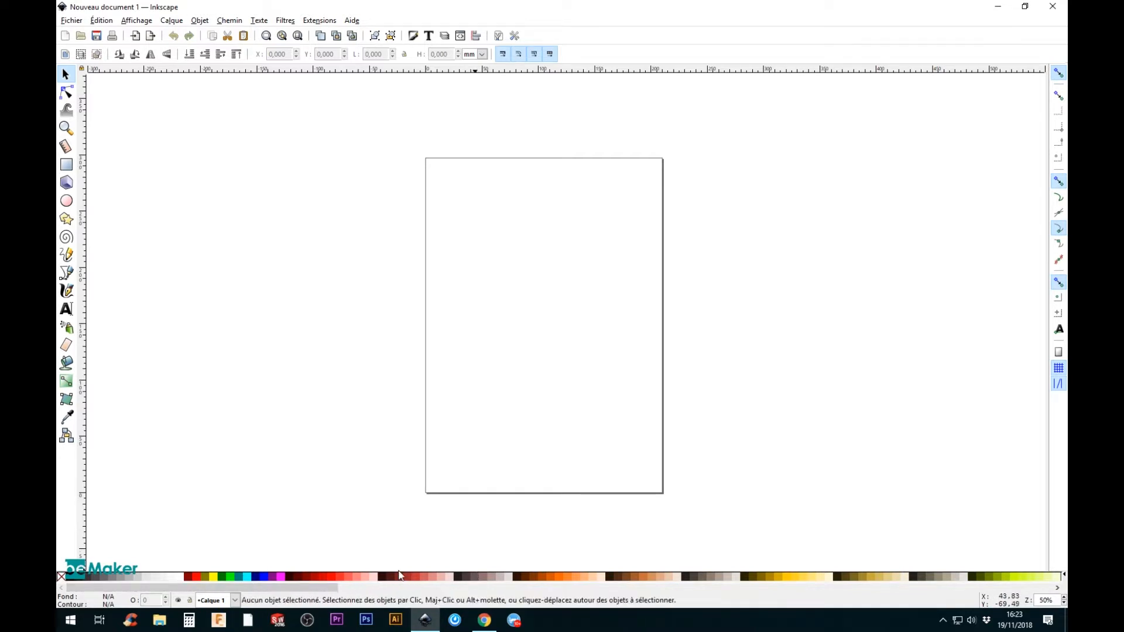
Step: Draw a rectangle about 128 by 83 mm in the upper part of the page, filled red with no stroke
key("ctrl")
left_click(67, 166)
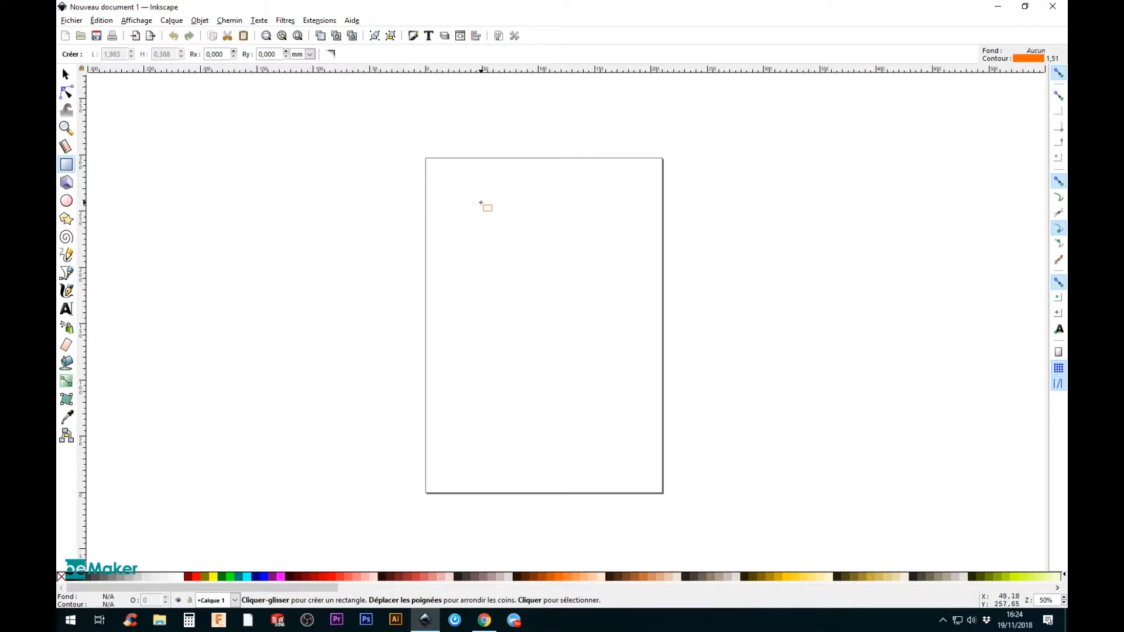
mouse_move(477, 206)
left_mouse_down()
mouse_move(557, 281)
mouse_move(622, 299)
left_mouse_up()
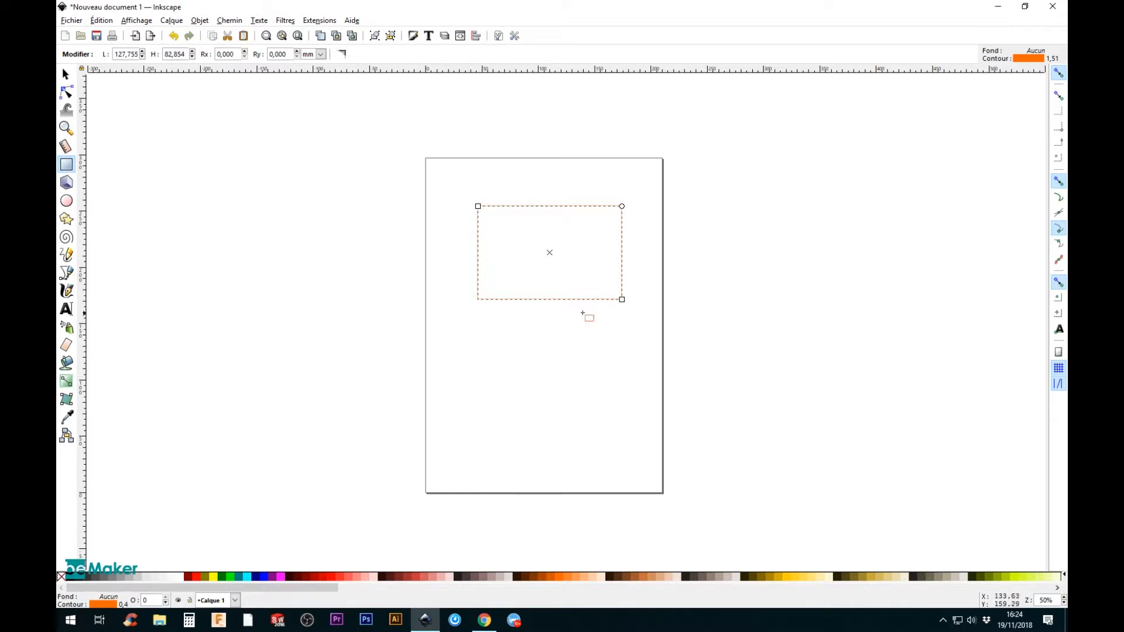
left_click(199, 577)
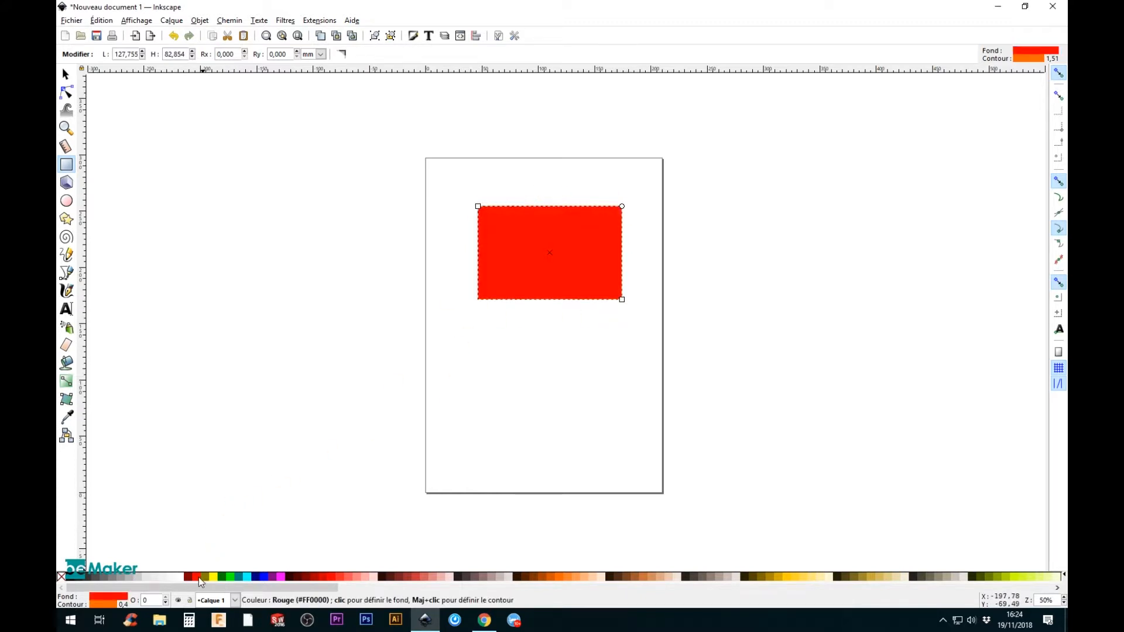
left_click(62, 577, "shift")
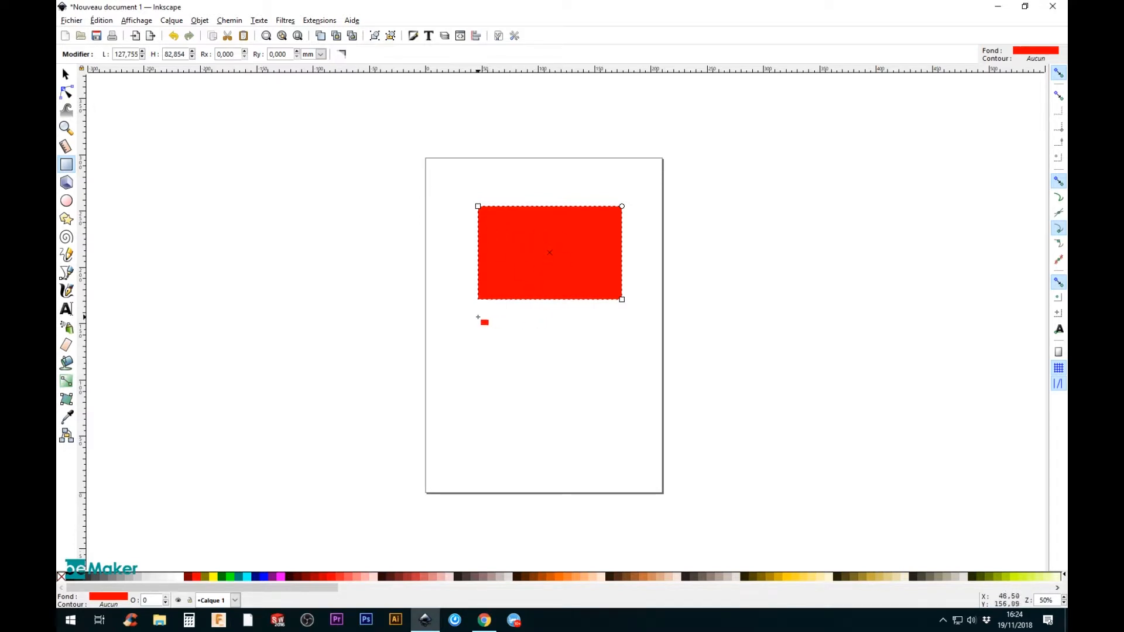
Step: Draw a square of about 77 mm below the rectangle and a smaller one of about 49 mm beside it
key("ctrl")
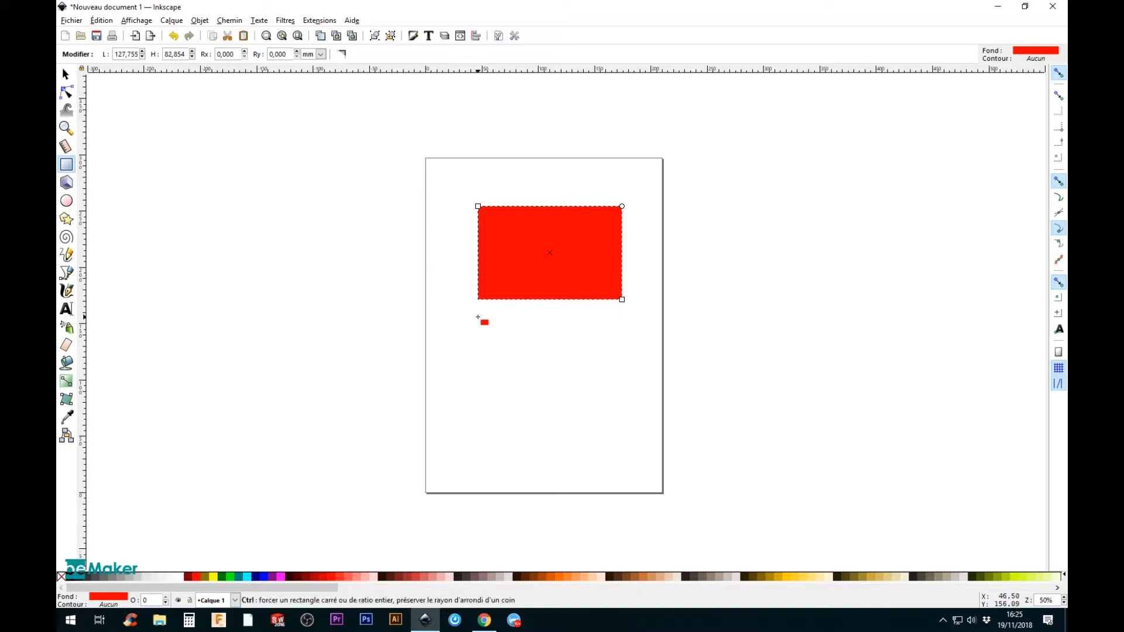
left_click_drag(477, 316, 560, 401)
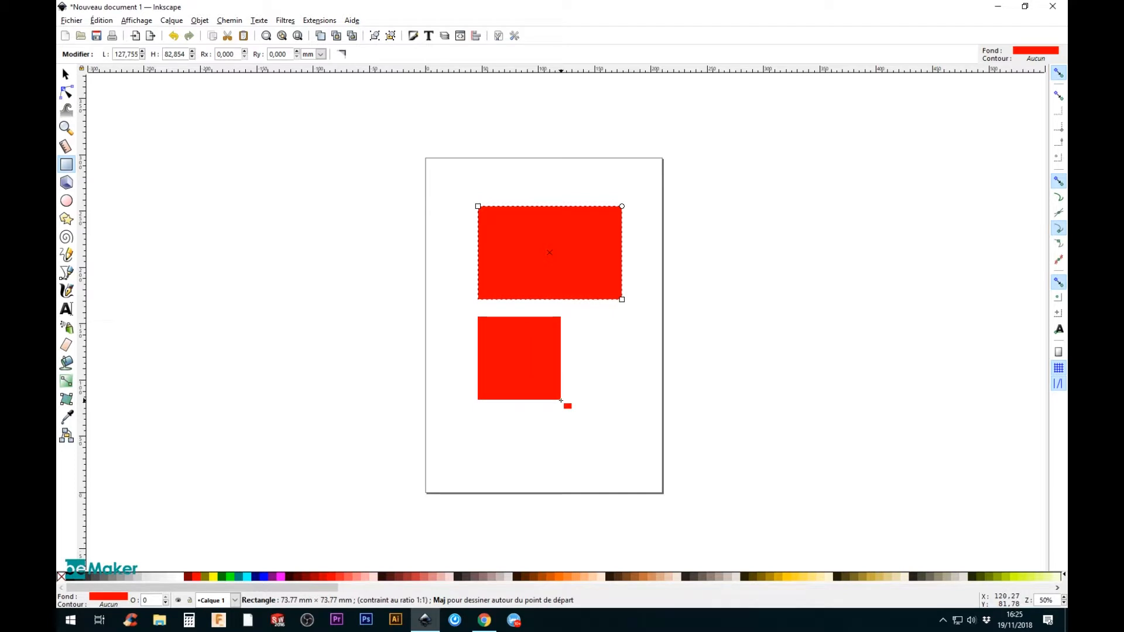
left_click_drag(560, 401, 564, 404)
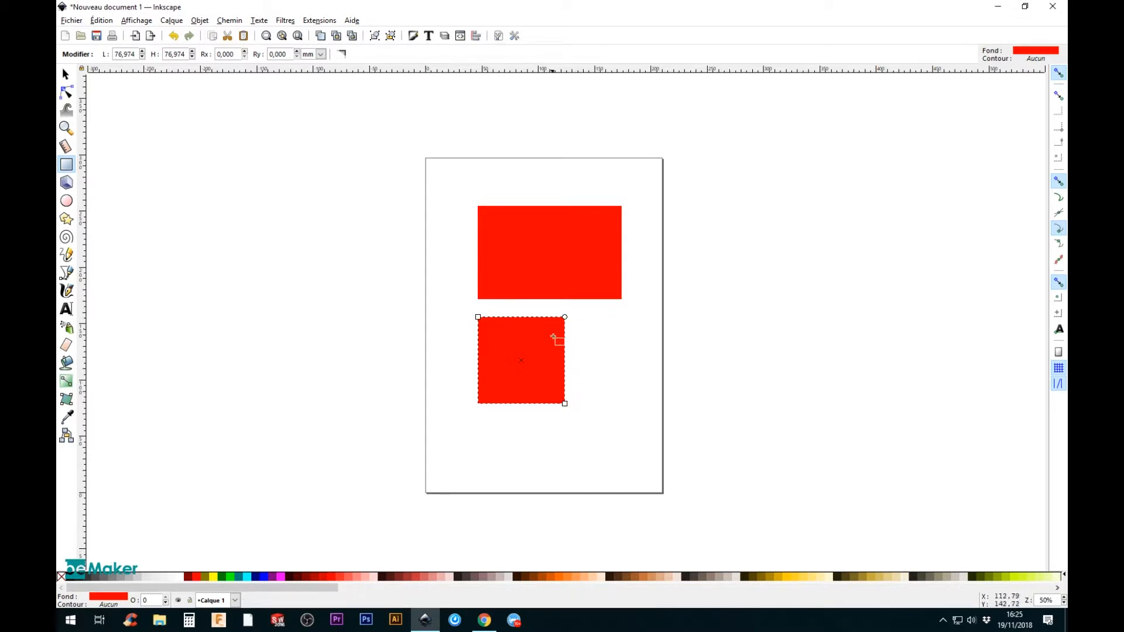
mouse_move(597, 341)
left_mouse_down()
mouse_move(638, 389)
mouse_move(748, 402)
mouse_move(698, 413)
mouse_move(657, 398)
left_mouse_up()
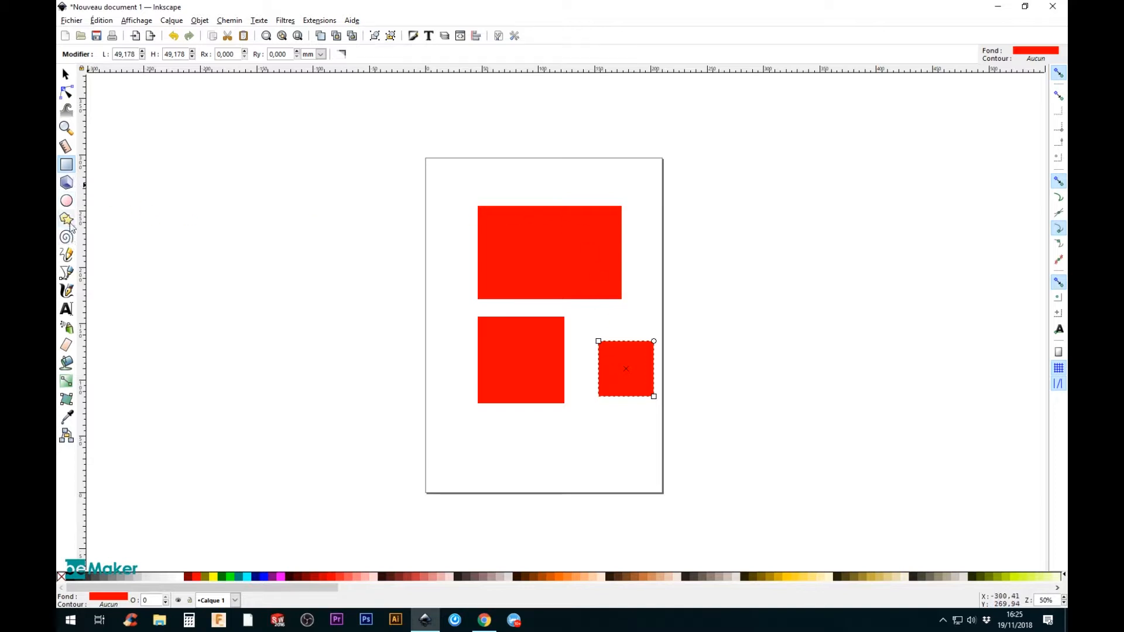
Step: Draw a circle about 85 mm across beside the page and an ellipse about 91 by 53 mm below it
left_click(68, 203)
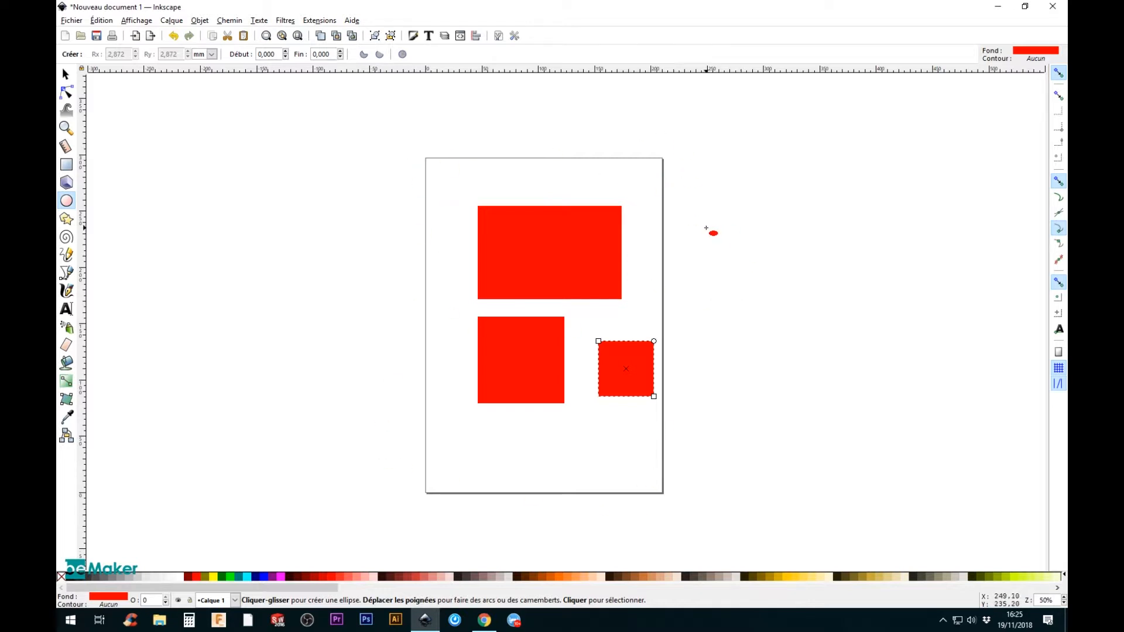
left_click_drag(713, 228, 821, 323)
left_click_drag(711, 347, 814, 408)
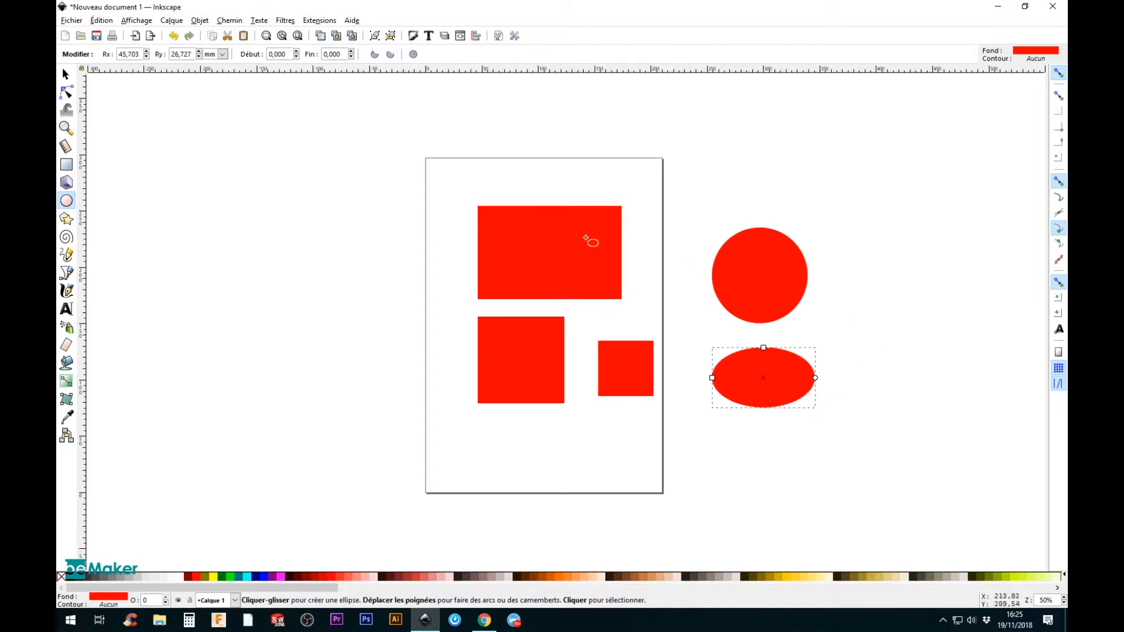
Step: Move the ellipse slightly left and the circle slightly up, and clear the selection
left_click(66, 74)
left_click_drag(795, 369, 790, 366)
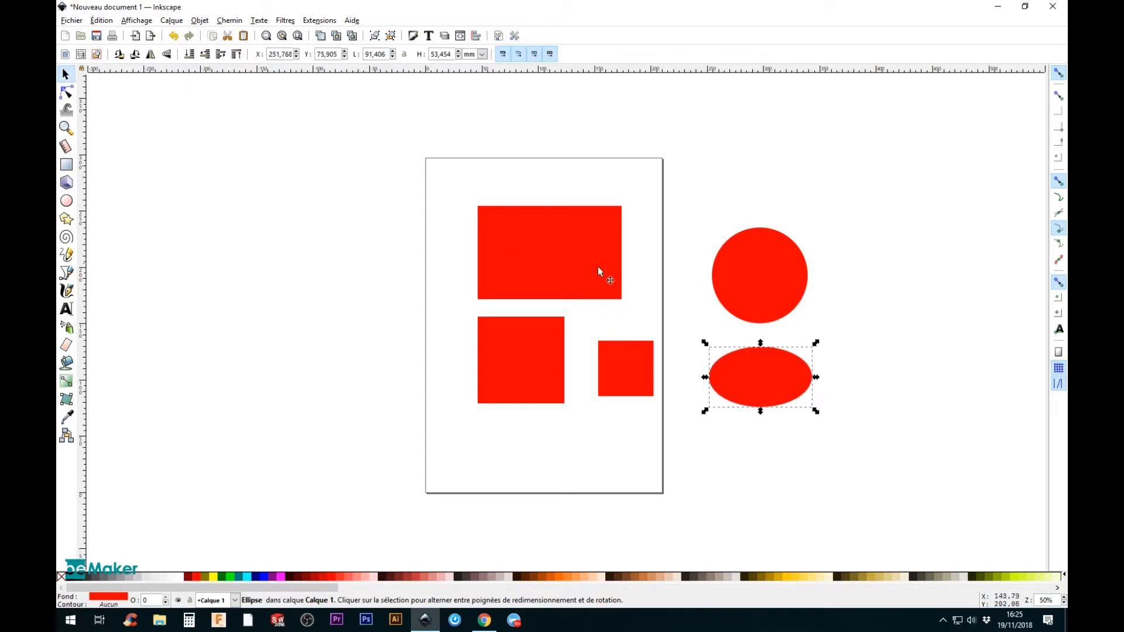
left_click_drag(748, 280, 747, 264)
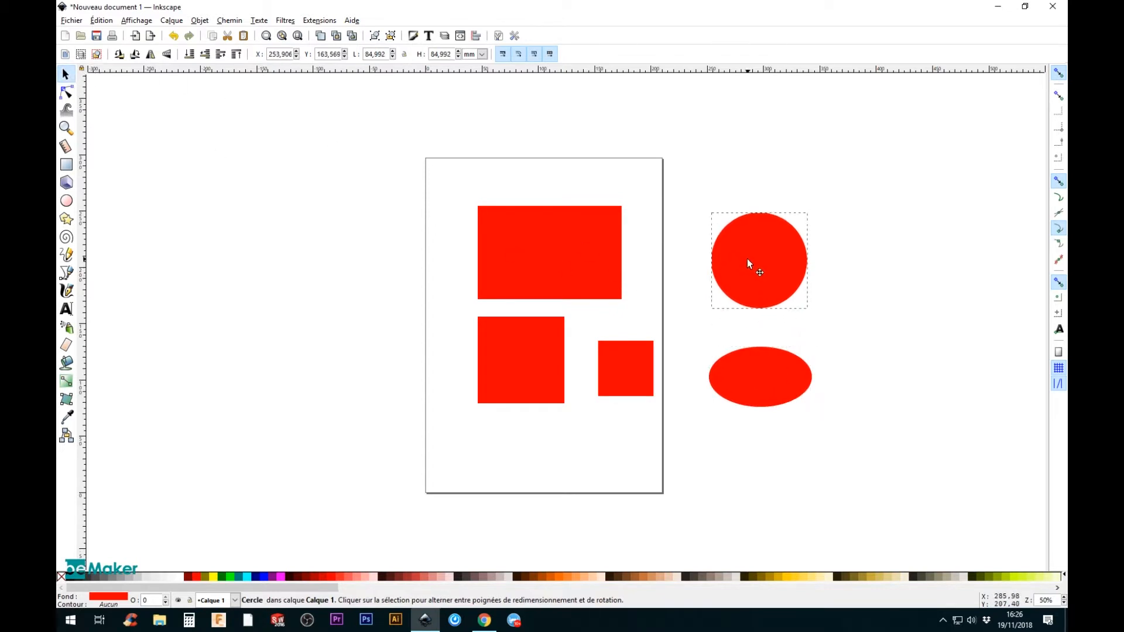
left_click(822, 356)
Step: Draw a rectangle about 87 by 30 mm above the circle
left_click(66, 219)
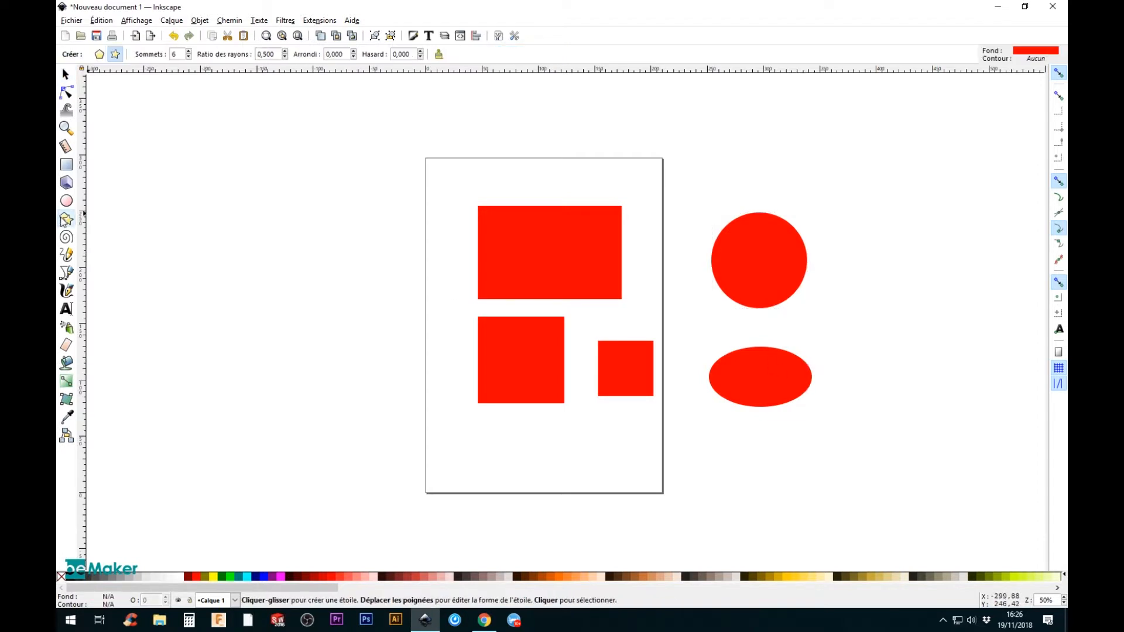
left_click(66, 164)
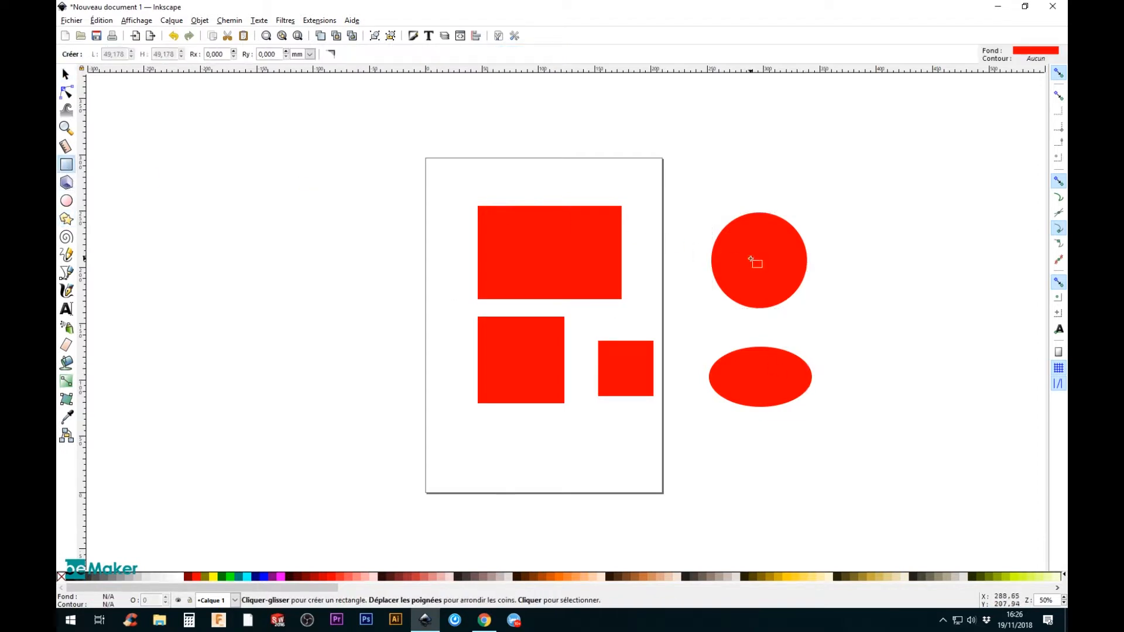
mouse_move(695, 134)
left_mouse_down()
mouse_move(756, 166)
mouse_move(794, 168)
left_mouse_up()
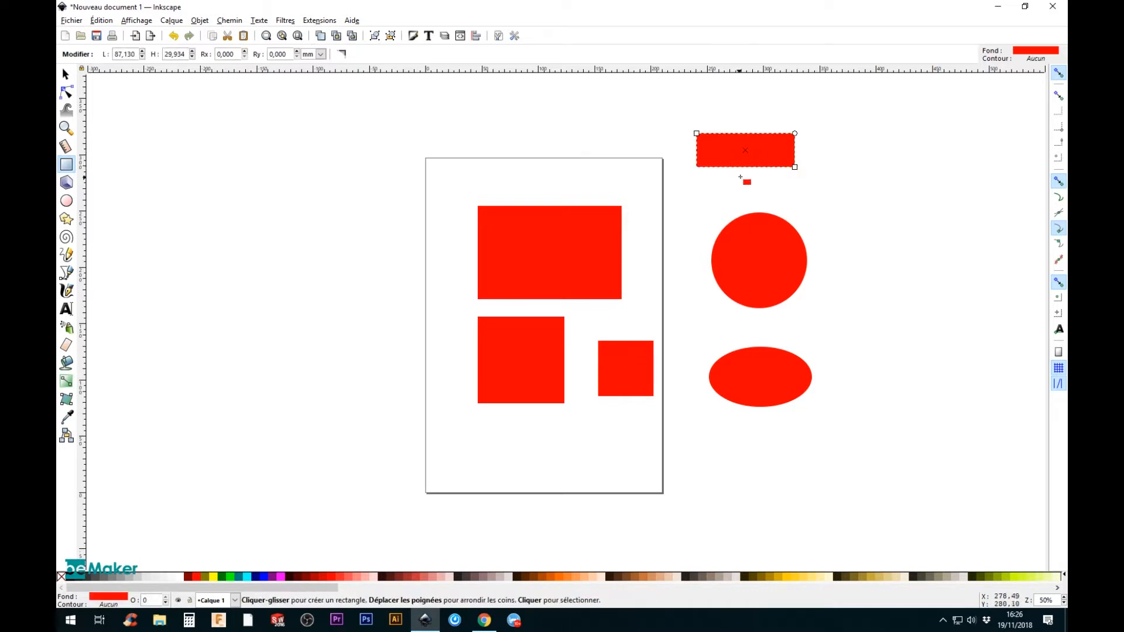
Step: Move the circle and ellipse closer together, and bring the small square up beside the large square
key("s")
left_click(771, 218)
left_click_drag(771, 218, 757, 223)
left_click_drag(775, 367, 761, 353)
left_click_drag(788, 258, 791, 270)
left_click(777, 164)
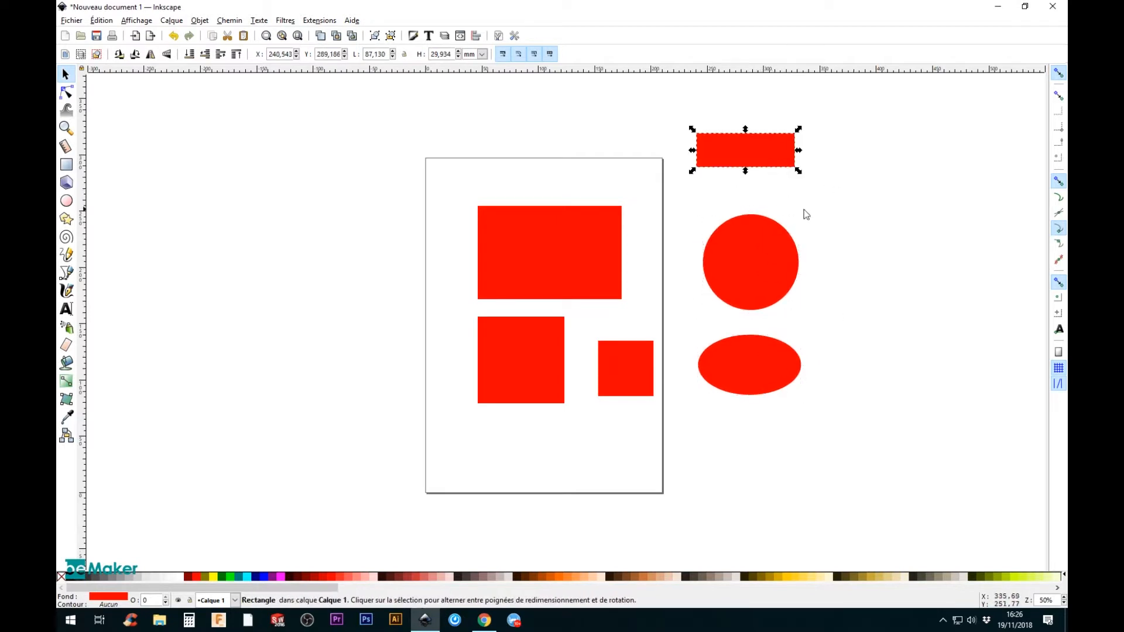
left_click_drag(515, 327, 518, 329)
left_click_drag(614, 367, 595, 344)
Step: Delete the narrow rectangle above the circle and the smaller of the two squares
left_click(745, 156)
key("Delete")
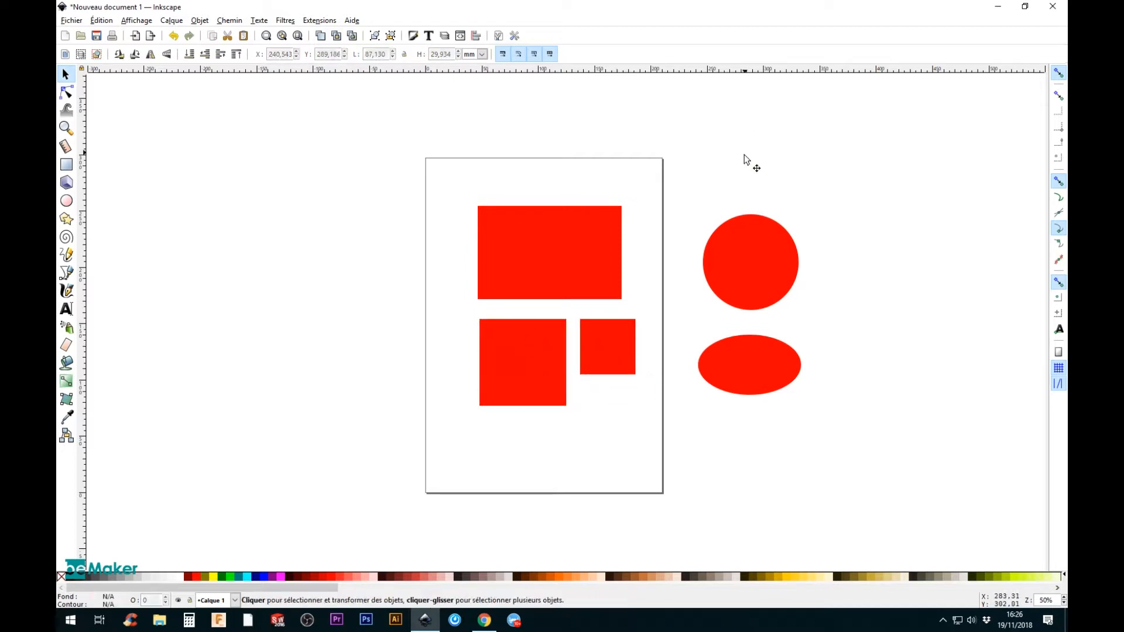
left_click(613, 349)
key("Delete")
Step: Move the circle and ellipse to the page's right edge, and snap the square directly under the large rectangle near the page's upper-left corner
left_click_drag(525, 254, 508, 227)
left_click_drag(523, 324, 507, 298)
left_click_drag(759, 267, 714, 236)
left_click_drag(741, 351, 700, 311)
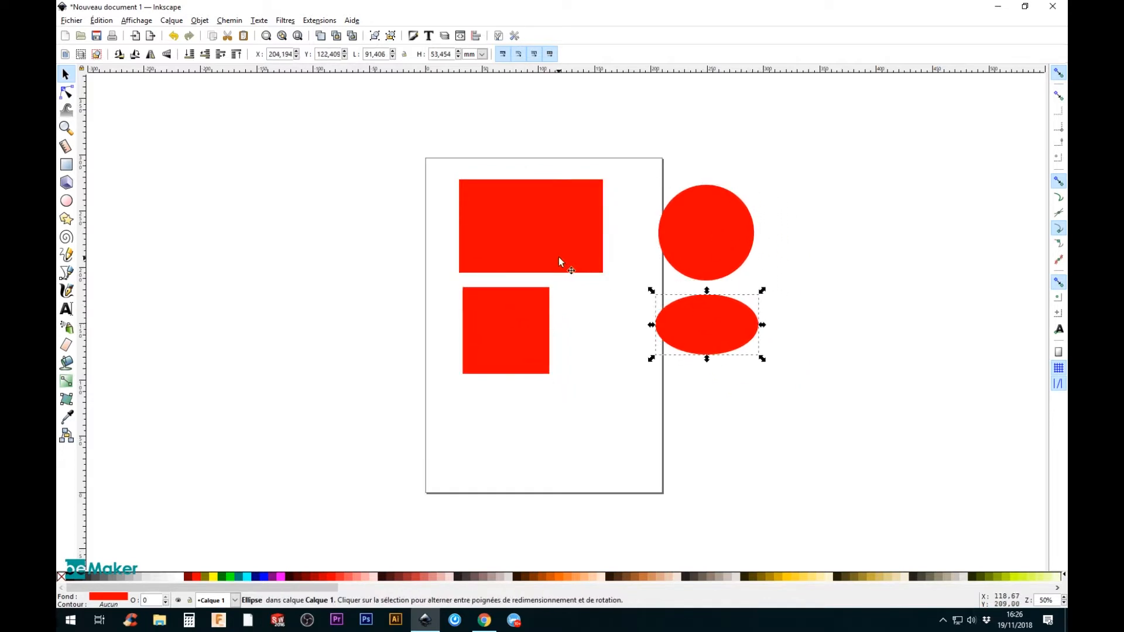
left_click_drag(558, 256, 548, 251)
left_click_drag(508, 328, 495, 302)
left_click(68, 219)
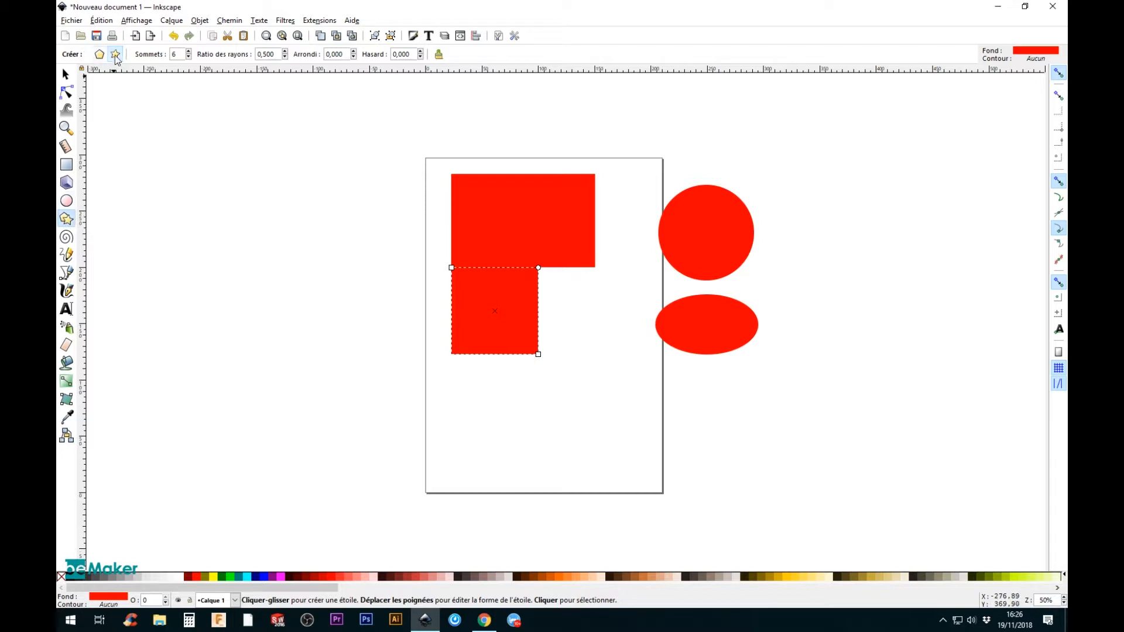
left_click(67, 165)
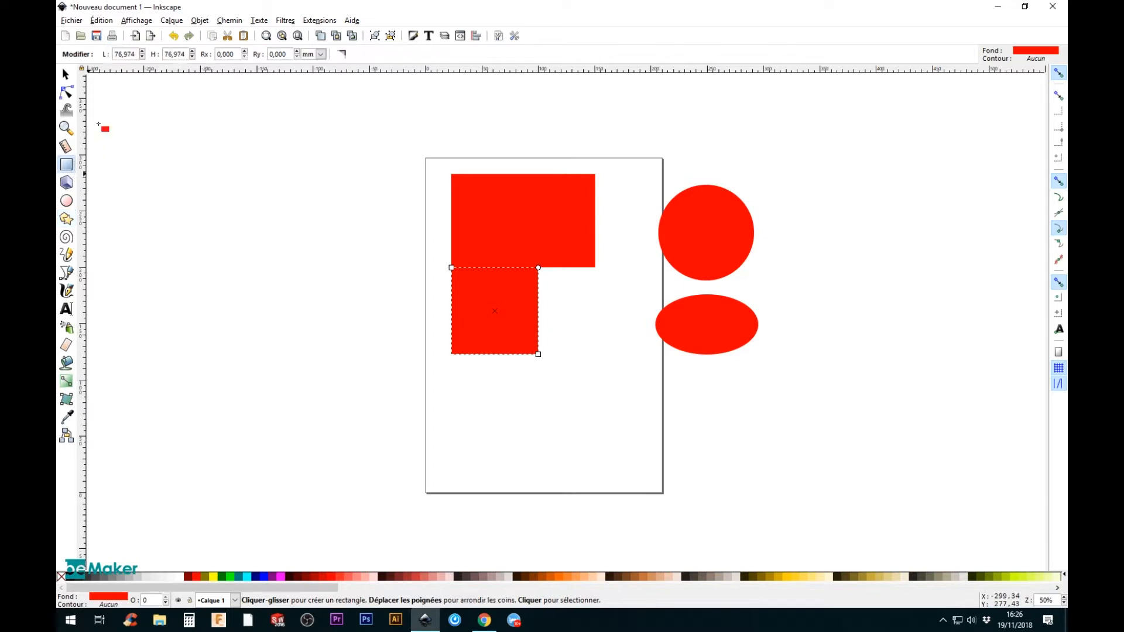
left_click(66, 201)
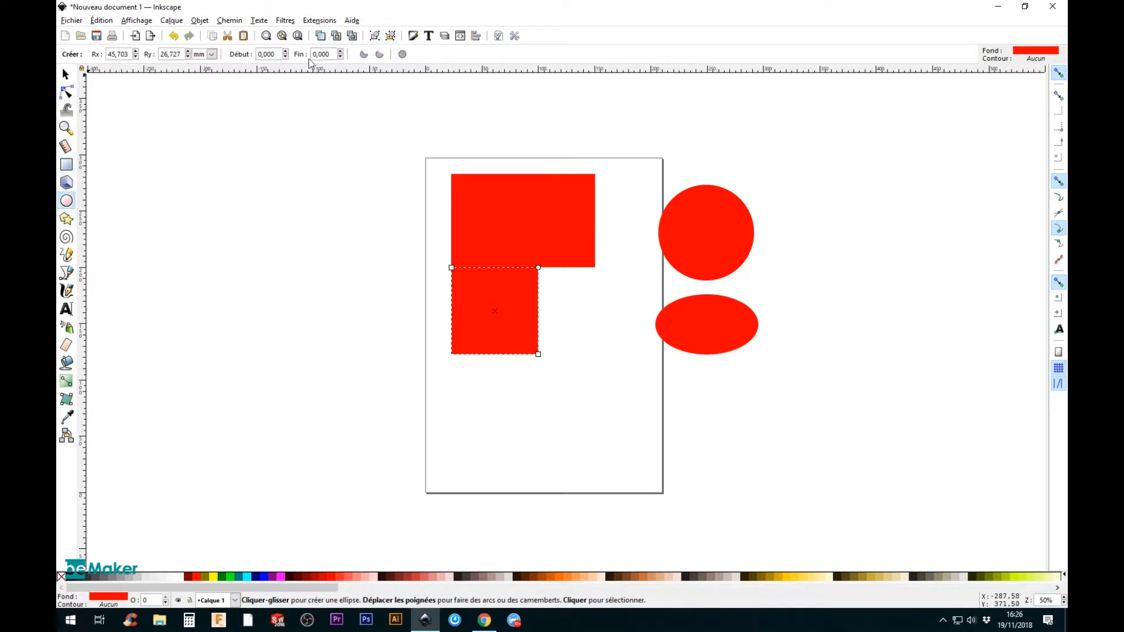
Step: Draw a regular six-sided polygon about 45 by 52 mm below the square
left_click(66, 219)
left_click(98, 55)
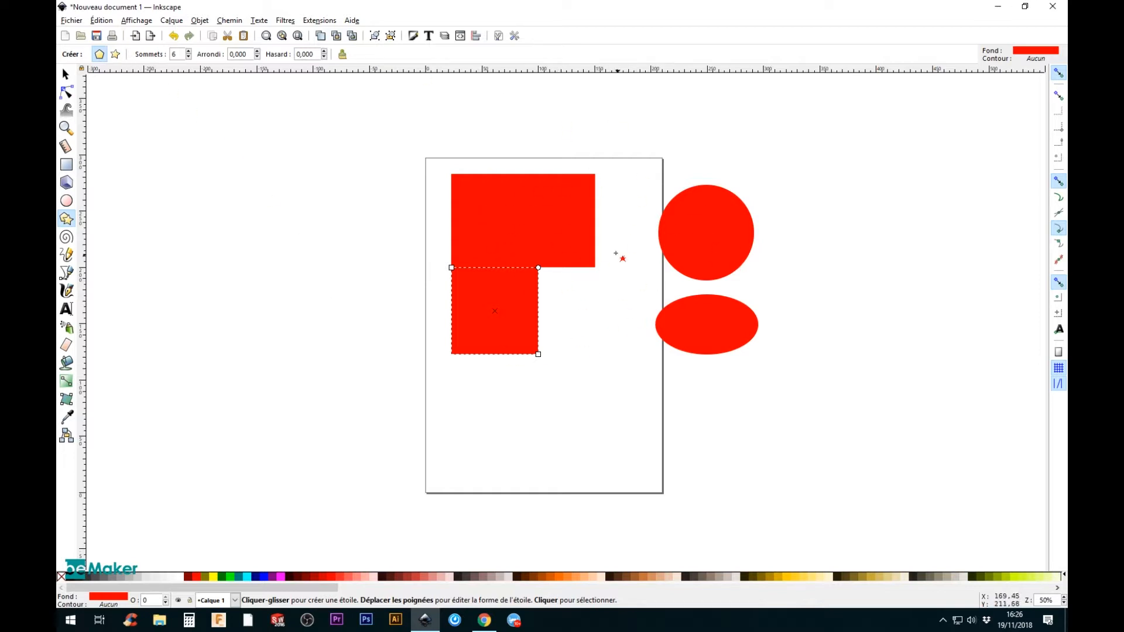
left_click_drag(473, 391, 500, 405)
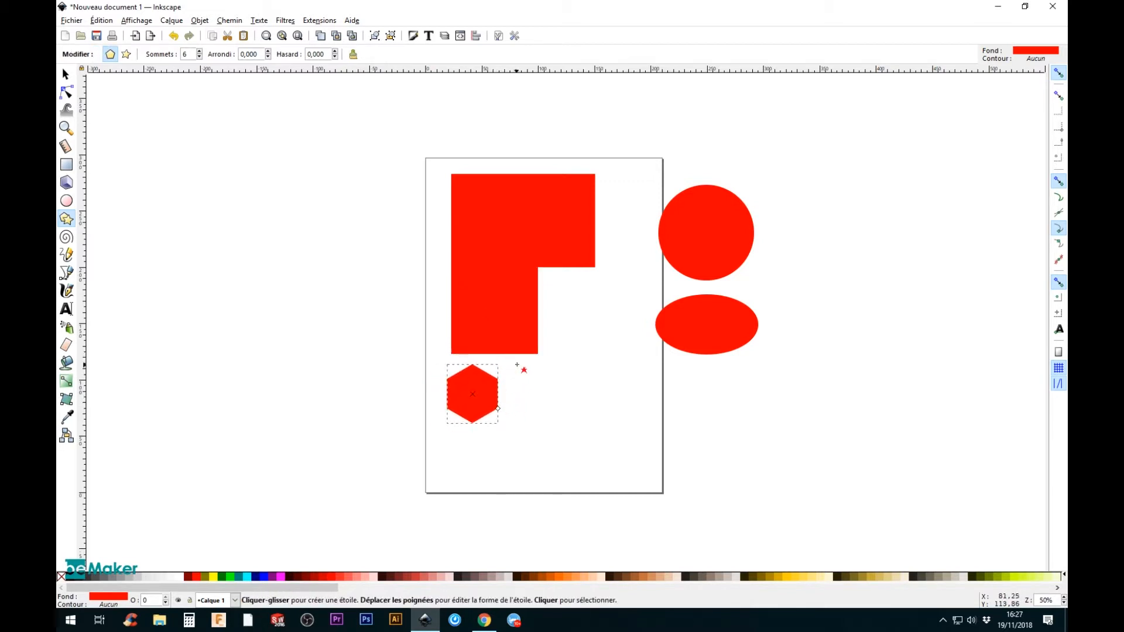
Step: Reduce the polygon's number of corners to 3 and raise it back to 6
left_click(199, 58)
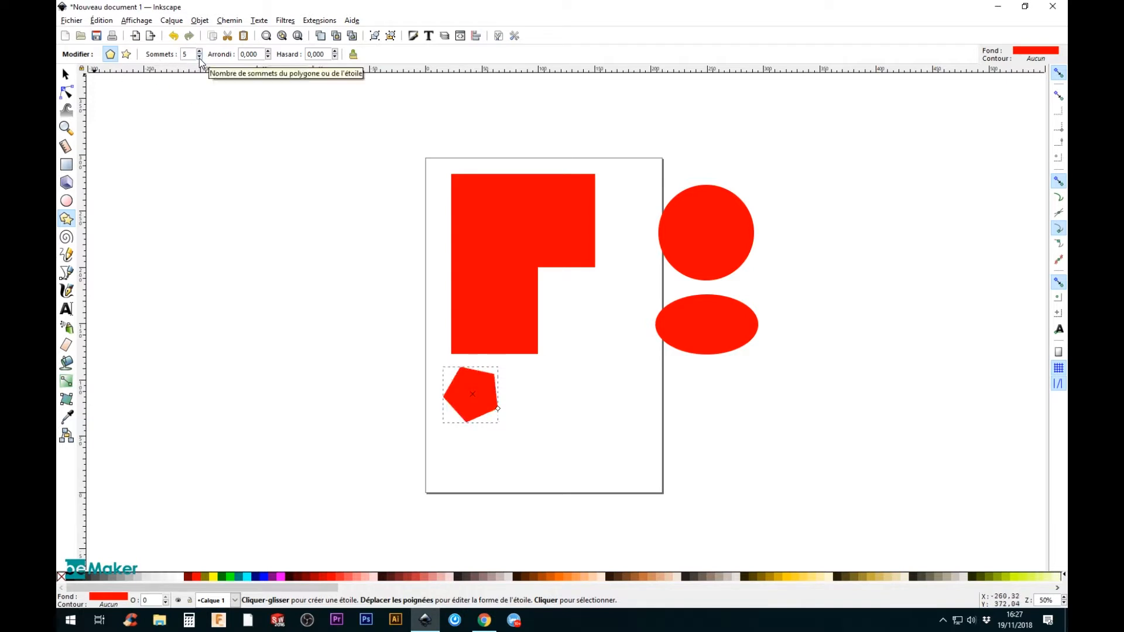
left_click(199, 58)
left_click(199, 58)
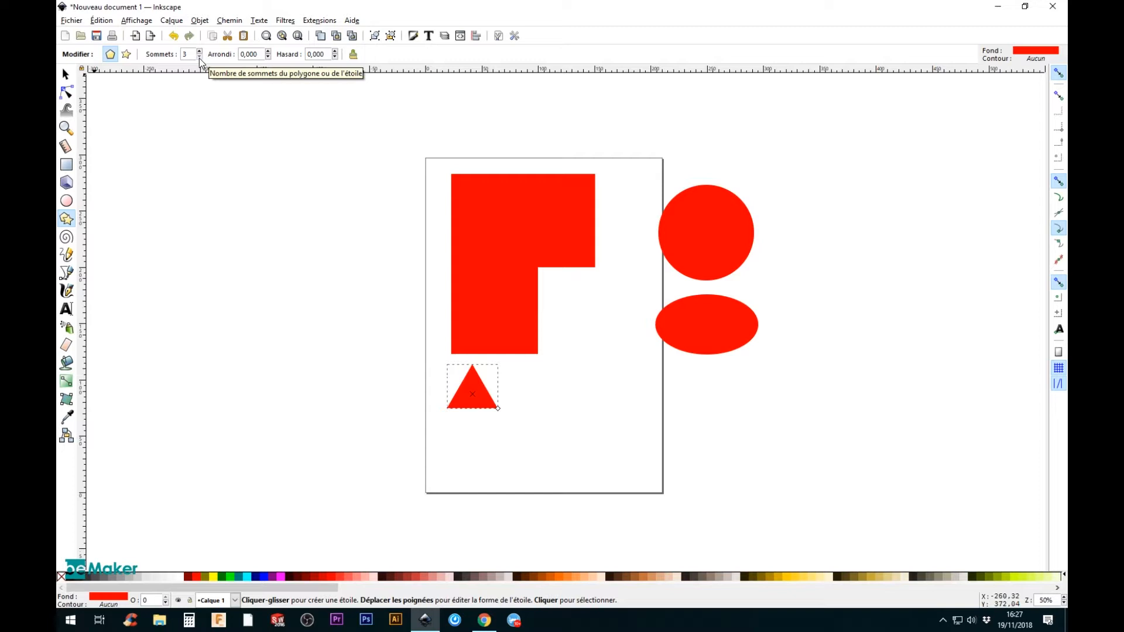
left_click(199, 58)
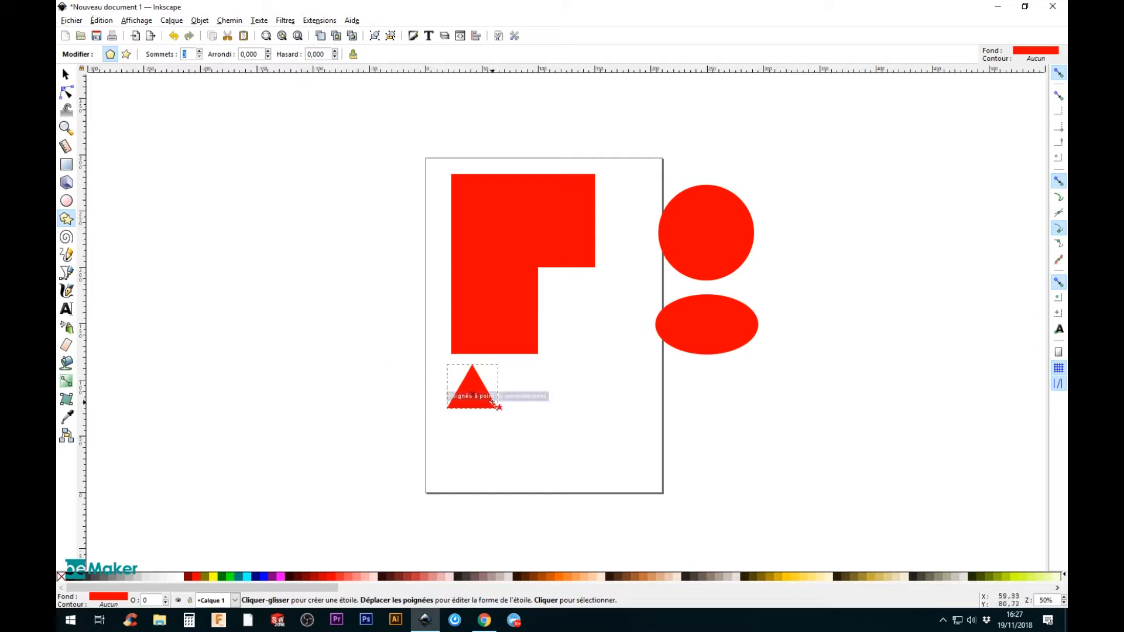
left_click(202, 53)
left_click(201, 53)
left_click(199, 51)
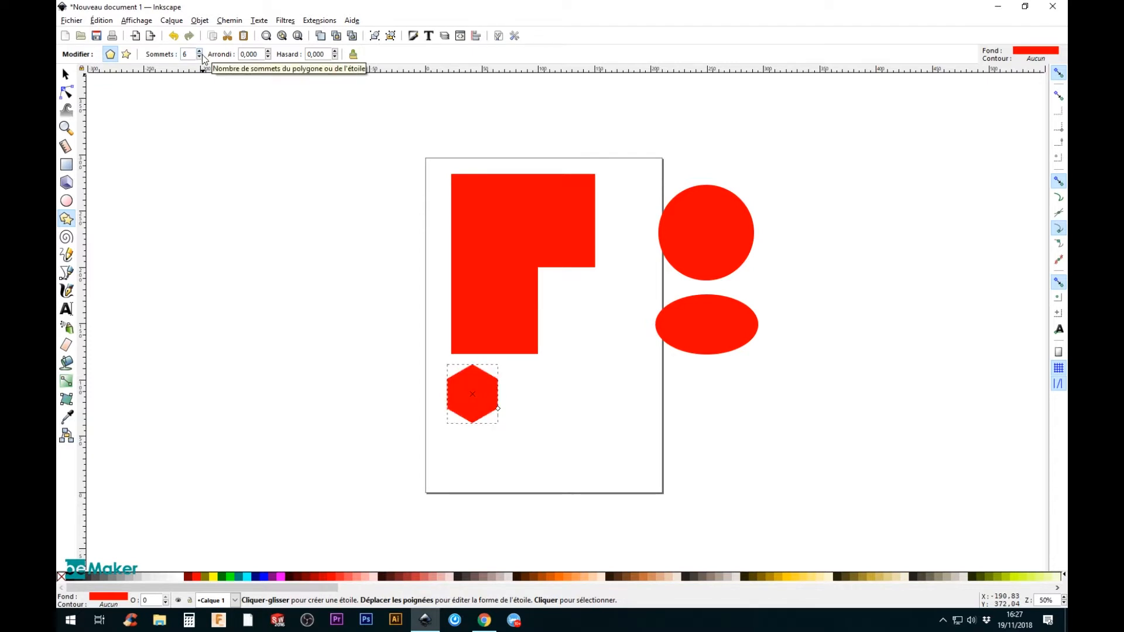
Step: Draw a star beside the hexagon and set its number of points to 7
left_click(126, 56)
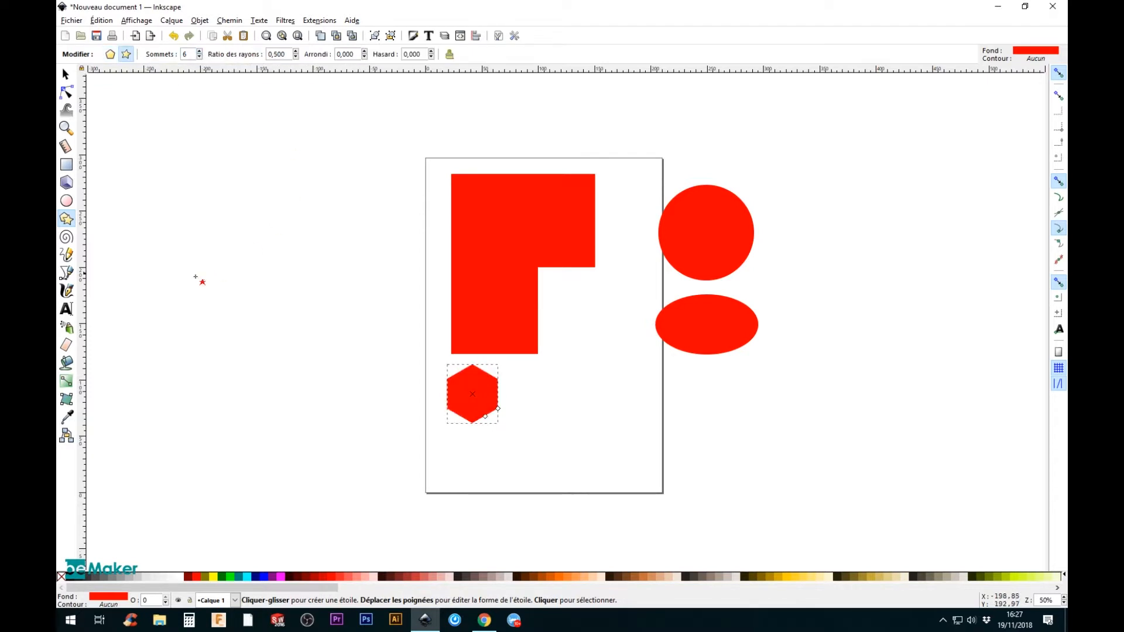
left_click_drag(551, 387, 595, 408)
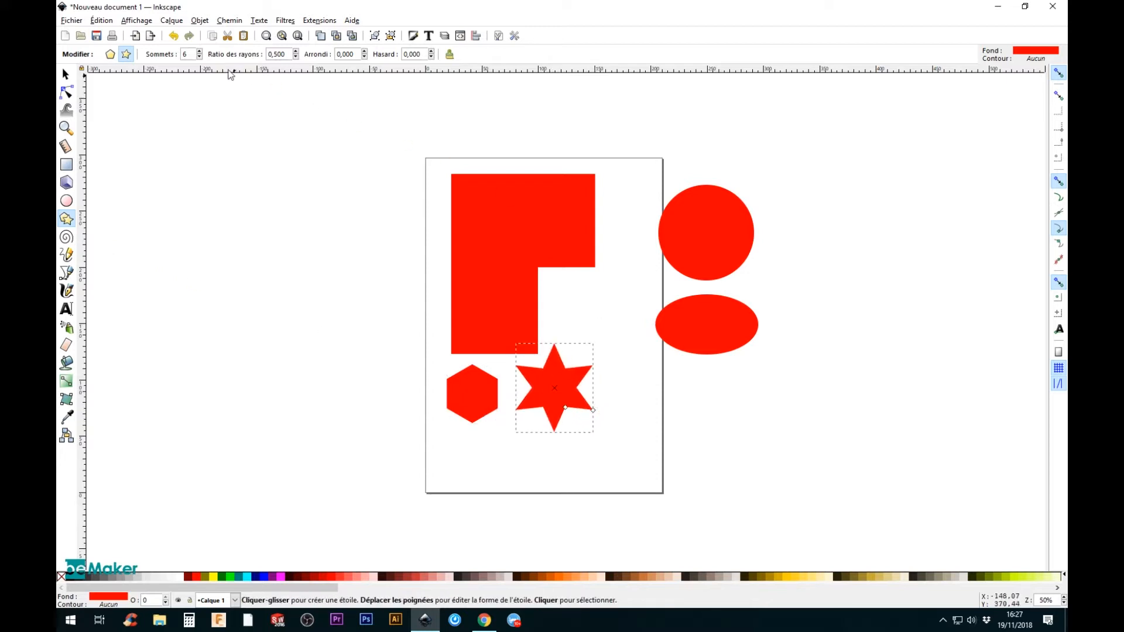
left_click(199, 57)
left_click(198, 56)
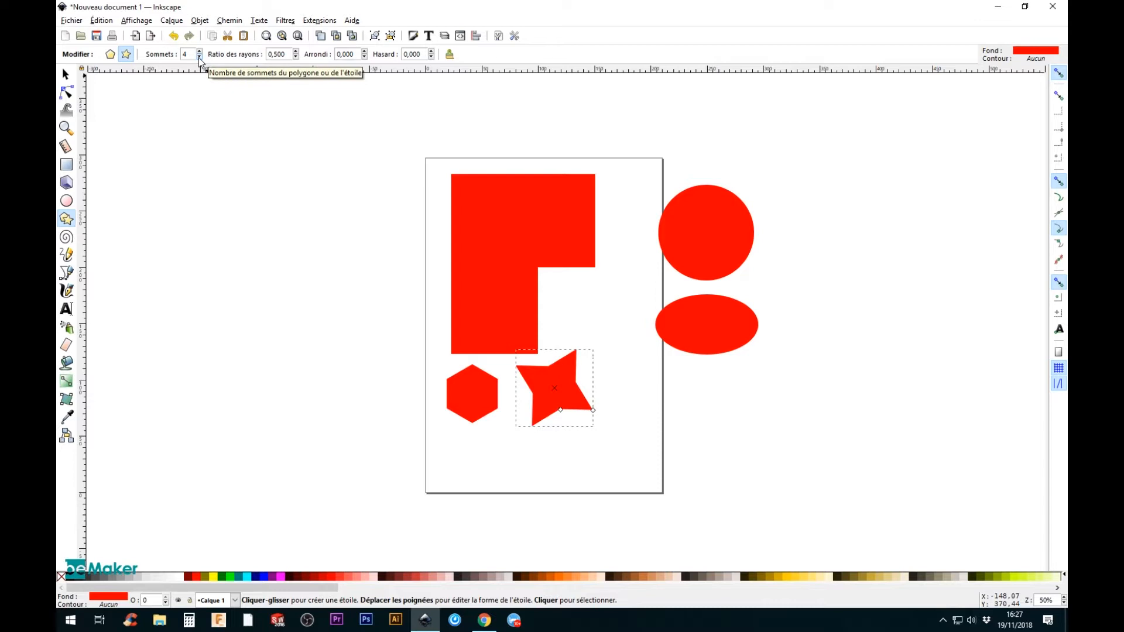
left_click(200, 52)
left_click(199, 51)
left_click(198, 51)
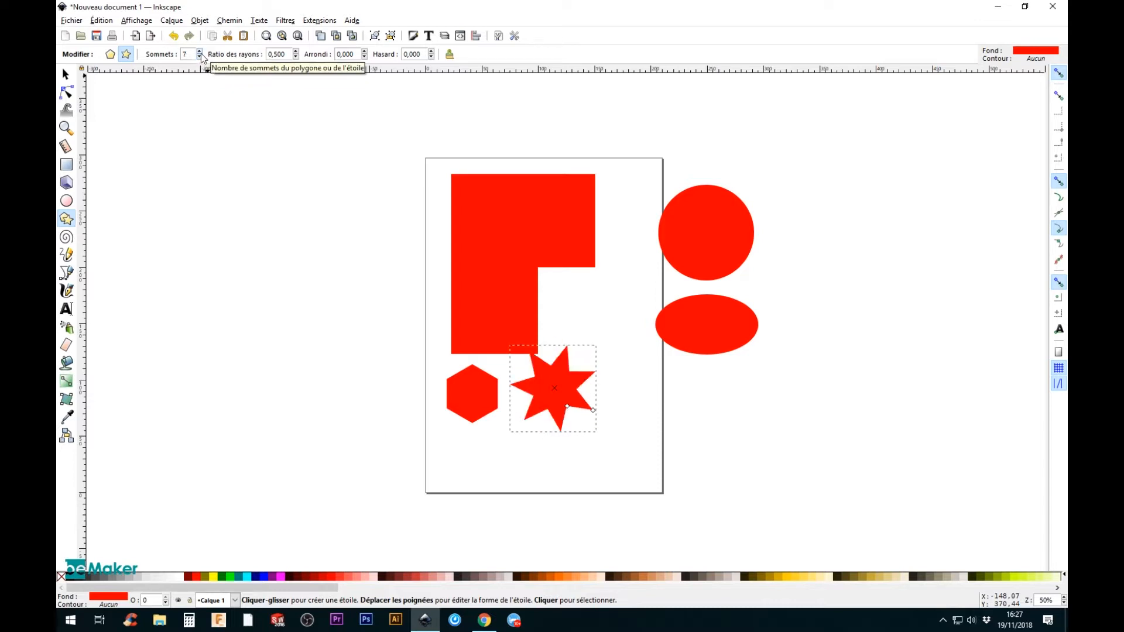
Step: Move the star and the hexagon lower on the page, and select the square under the rectangle
left_click(67, 75)
left_click_drag(580, 391, 615, 413)
mouse_move(509, 326)
left_mouse_down()
mouse_move(486, 319)
mouse_move(498, 325)
left_mouse_up()
left_click_drag(495, 416, 511, 447)
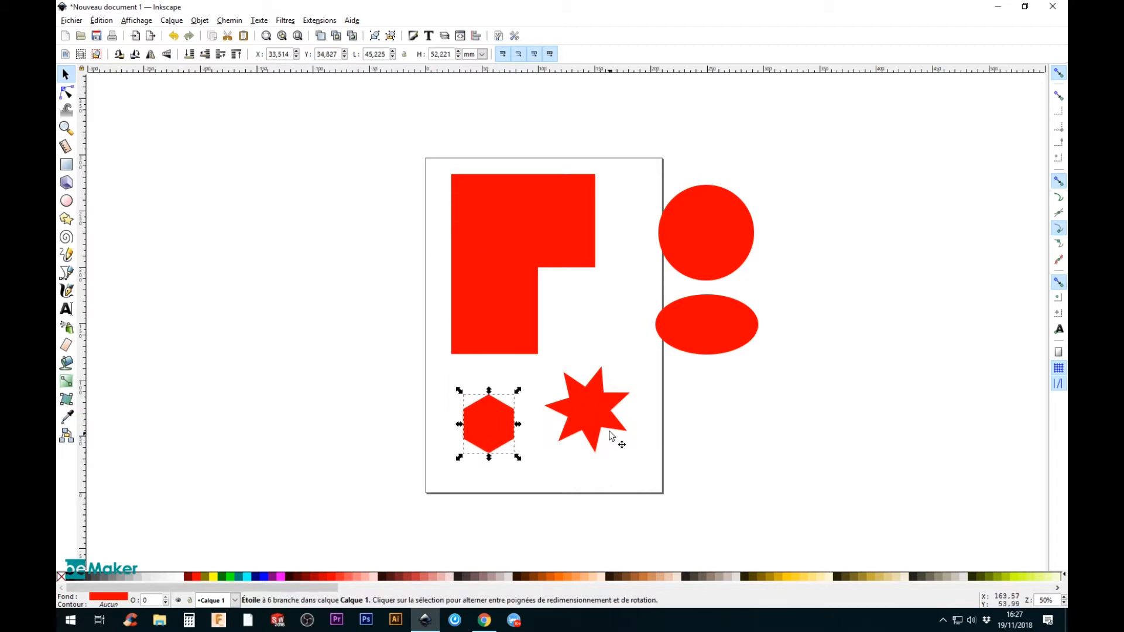
left_click_drag(604, 421, 599, 441)
left_click(519, 329)
mouse_move(502, 299)
left_mouse_down()
mouse_move(503, 322)
mouse_move(503, 291)
left_mouse_up()
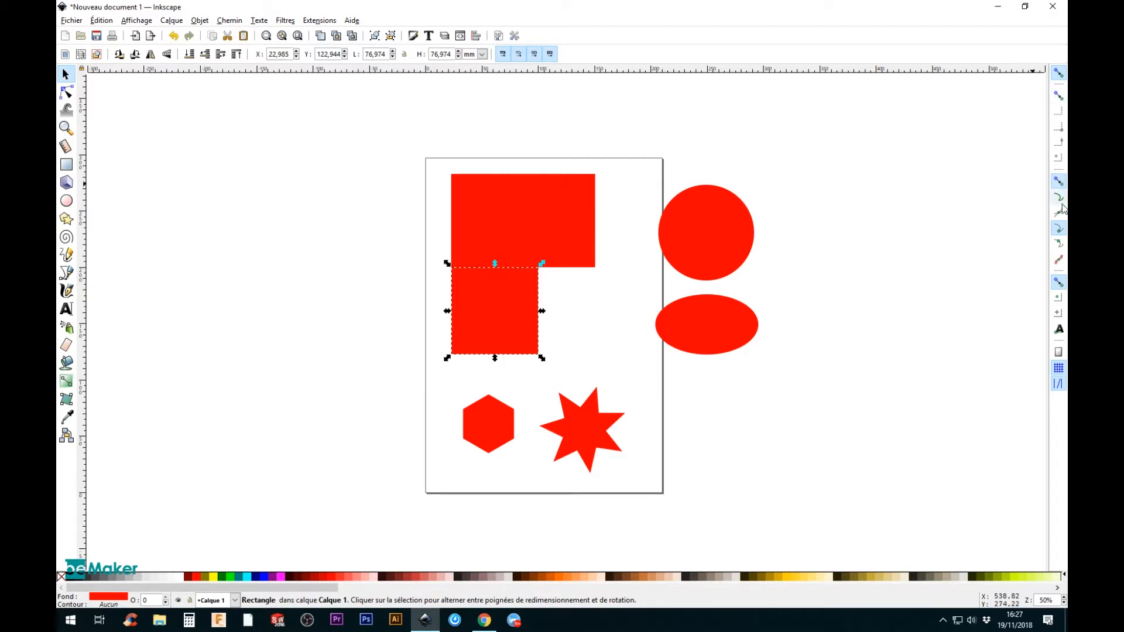
Step: Move the square clear of the rectangle, shift the ellipse and the circle towards the page, and select the star
left_click_drag(475, 311, 484, 324)
left_click_drag(680, 326, 593, 329)
left_click_drag(696, 237, 648, 237)
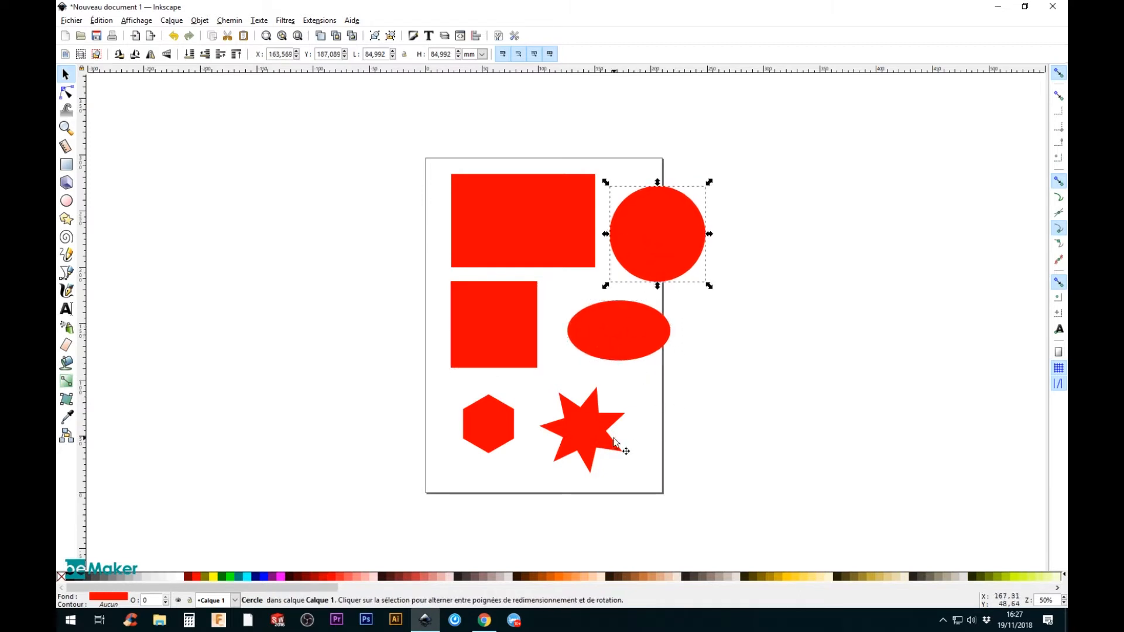
left_click(596, 423)
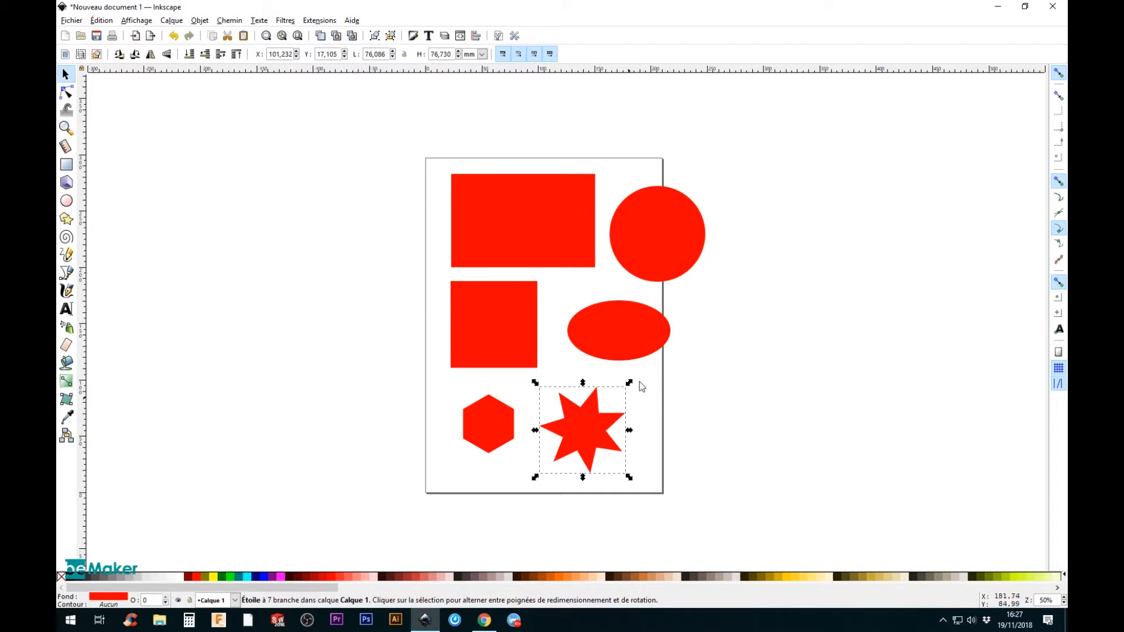
Step: Set the width of the large rectangle to 150 mm
left_click(555, 222)
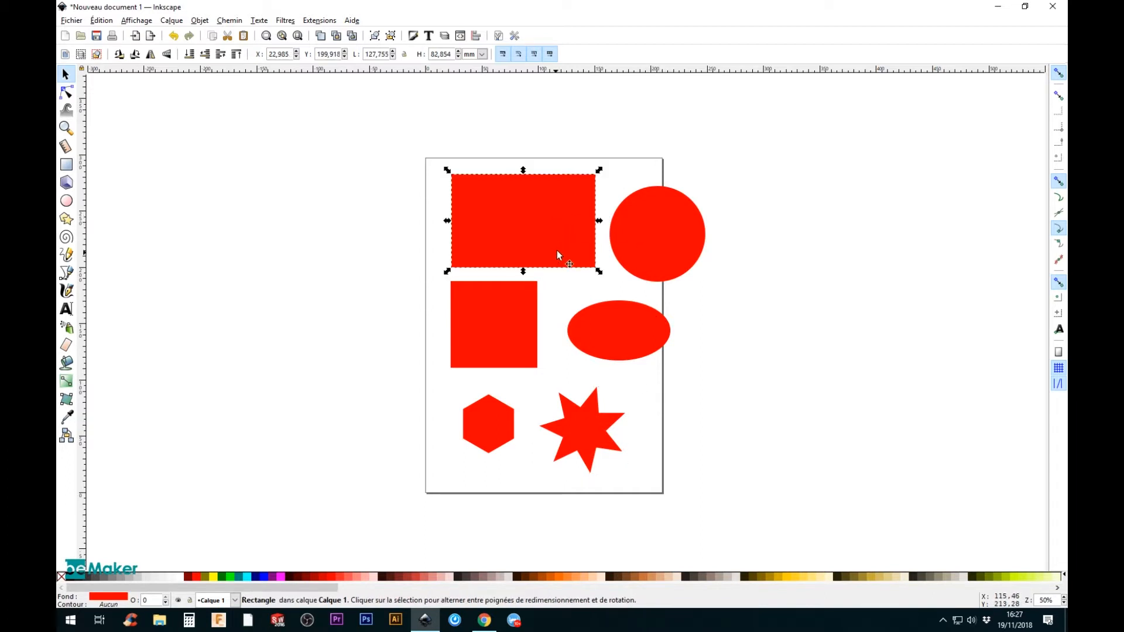
left_click(66, 165)
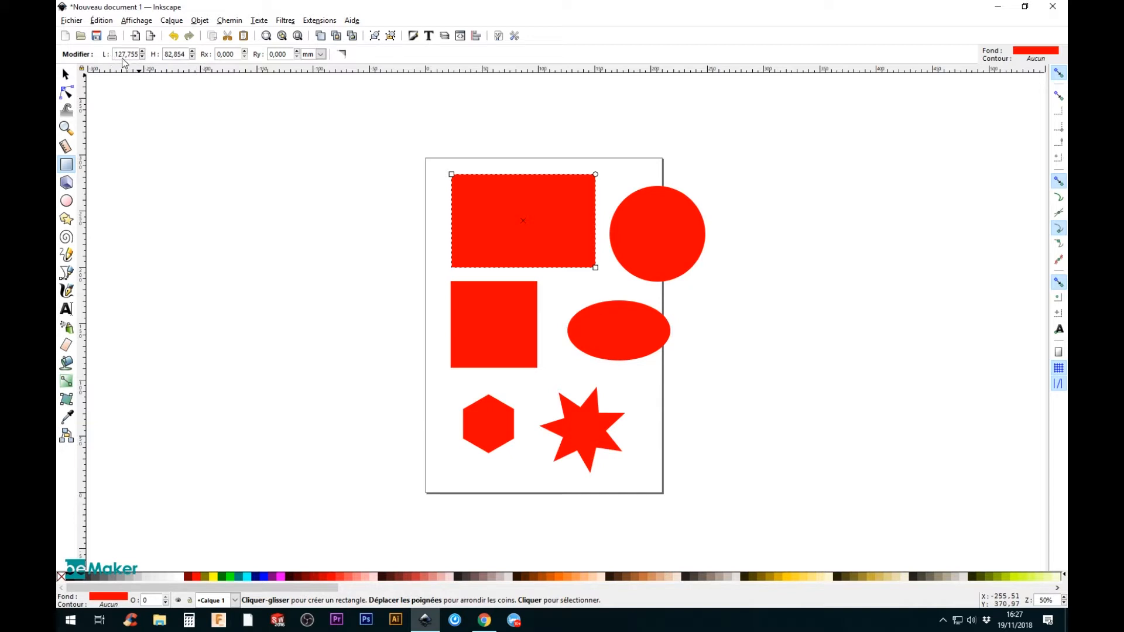
left_click_drag(134, 59, 100, 55)
type("150")
key("Return")
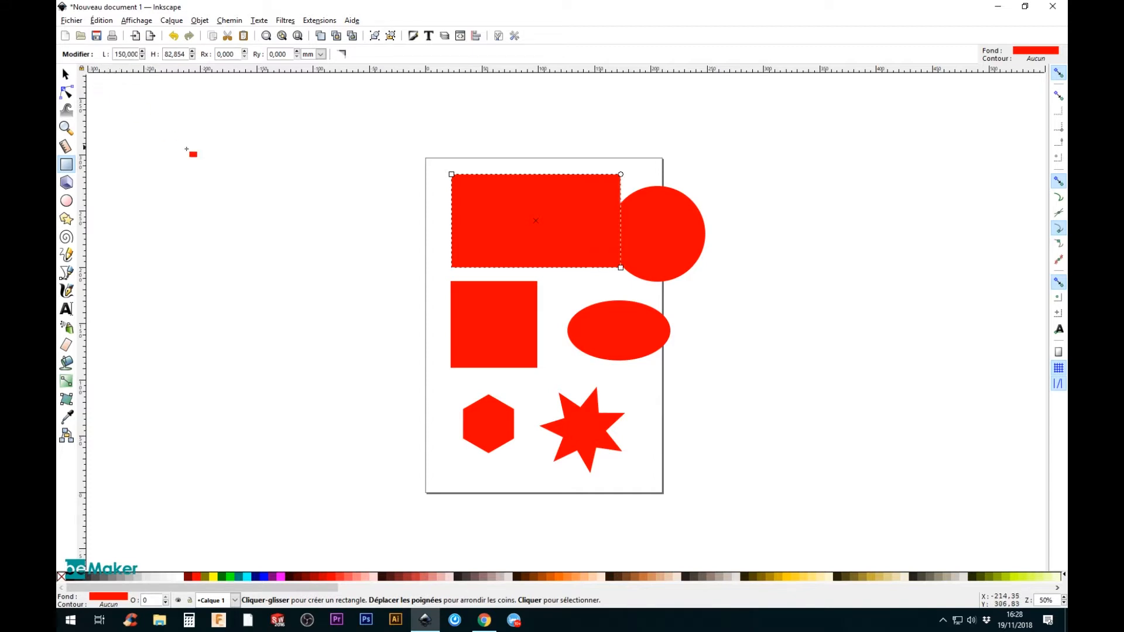
Step: Move the rectangle off the page to its left and set its height to 50 mm
key("s")
left_click_drag(570, 246, 302, 229)
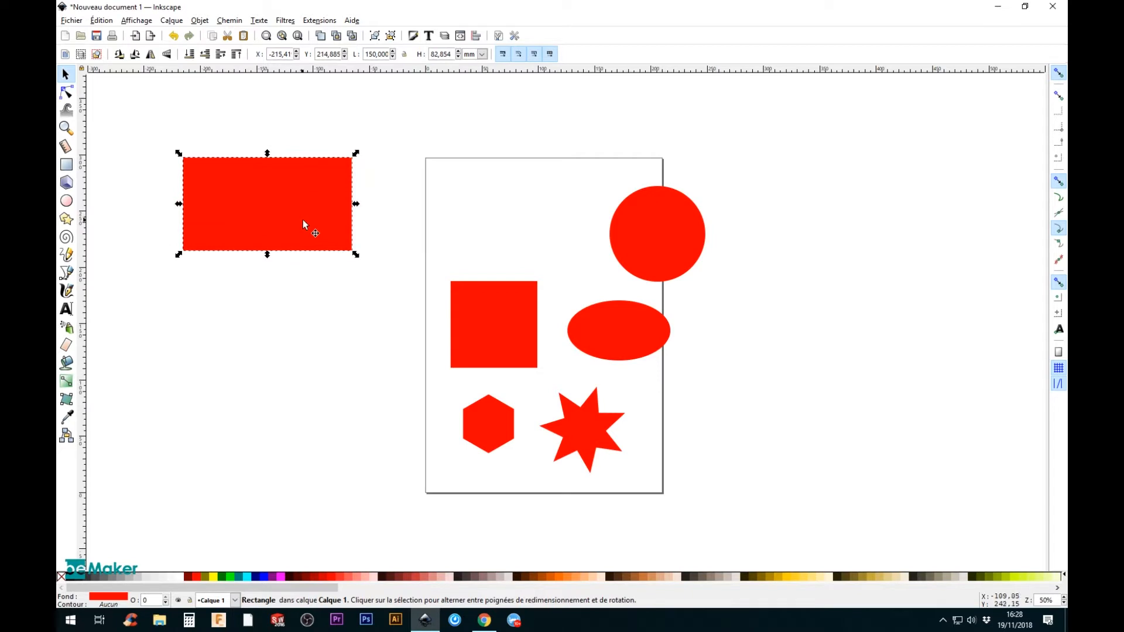
left_click(66, 164)
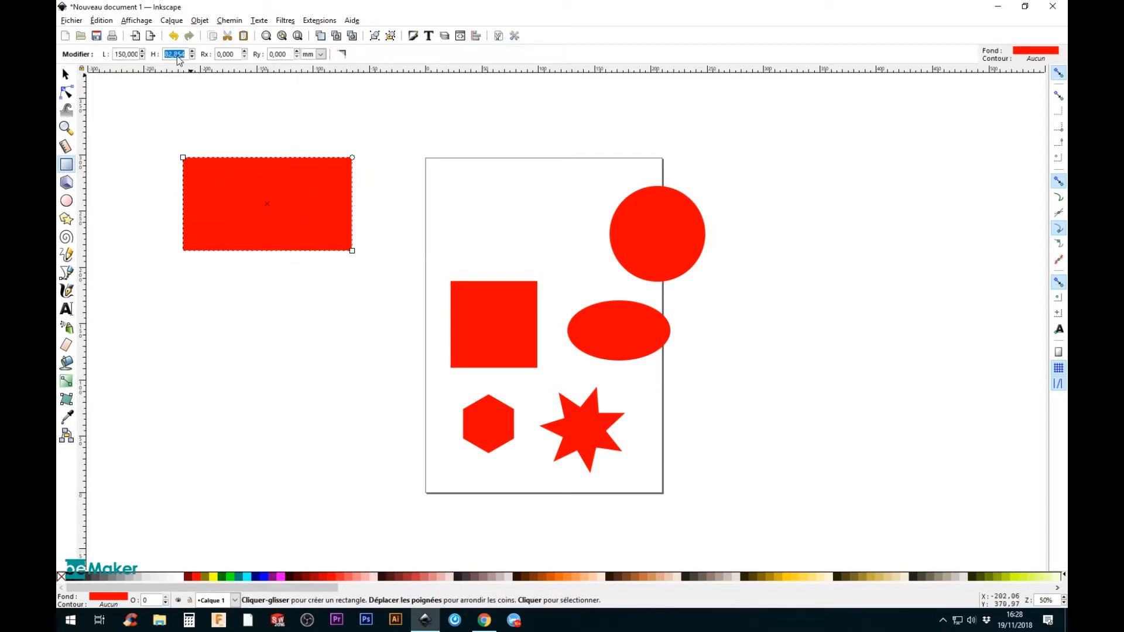
type("0")
key("Return")
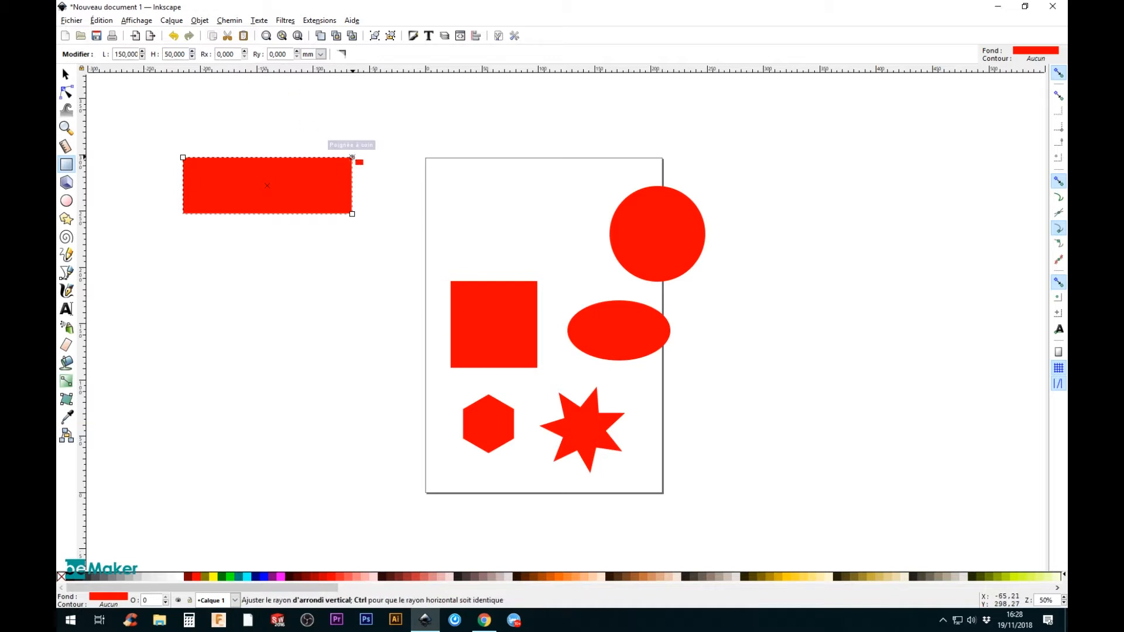
Step: Round the rectangle's corners and set their vertical radius to 15 mm
left_click_drag(353, 157, 352, 171)
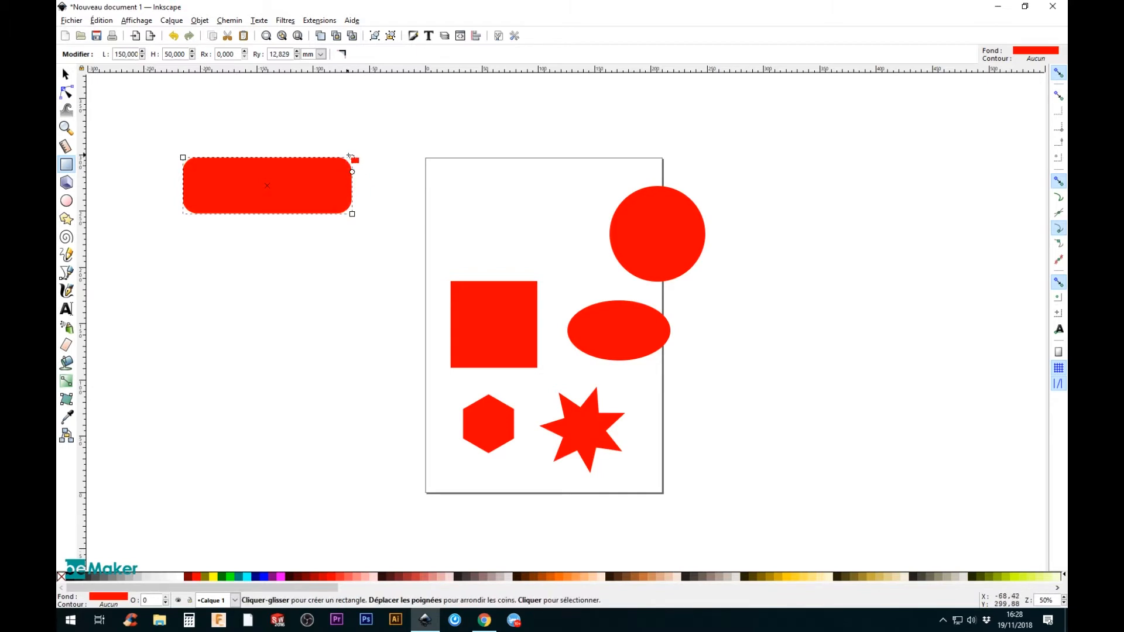
left_click_drag(292, 56, 256, 53)
type("15")
key("Return")
Step: Enlarge the rectangle's vertical corner radius to about 23 mm, and reshape the rounding to about 28 mm horizontally and 13 mm vertically
left_click_drag(236, 53, 205, 53)
left_click_drag(352, 174, 352, 184)
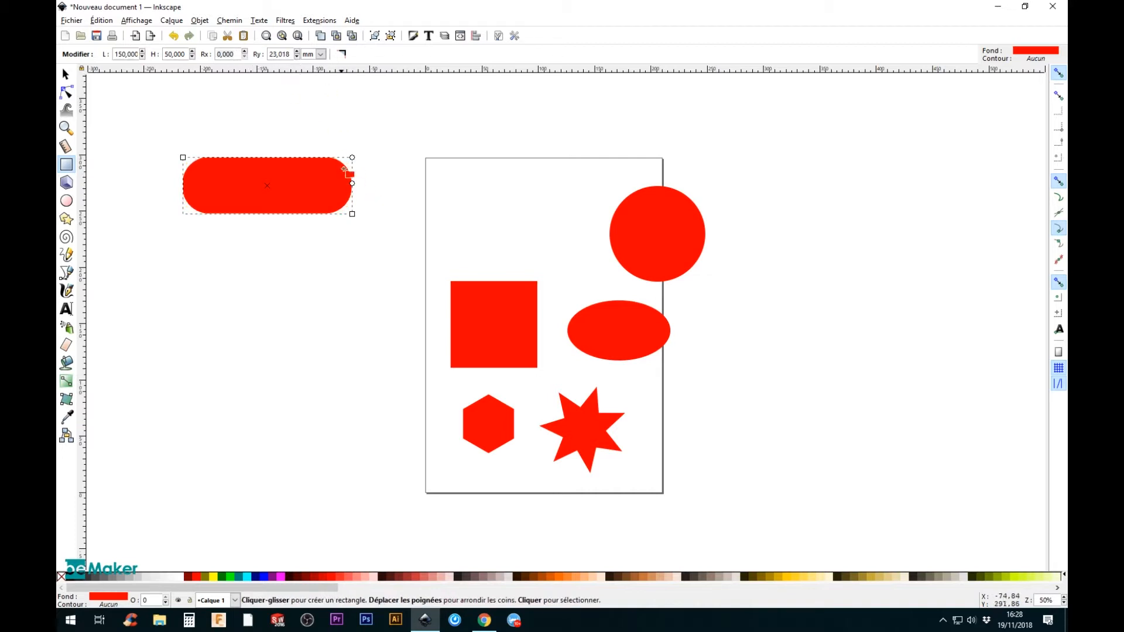
left_click_drag(352, 183, 322, 159)
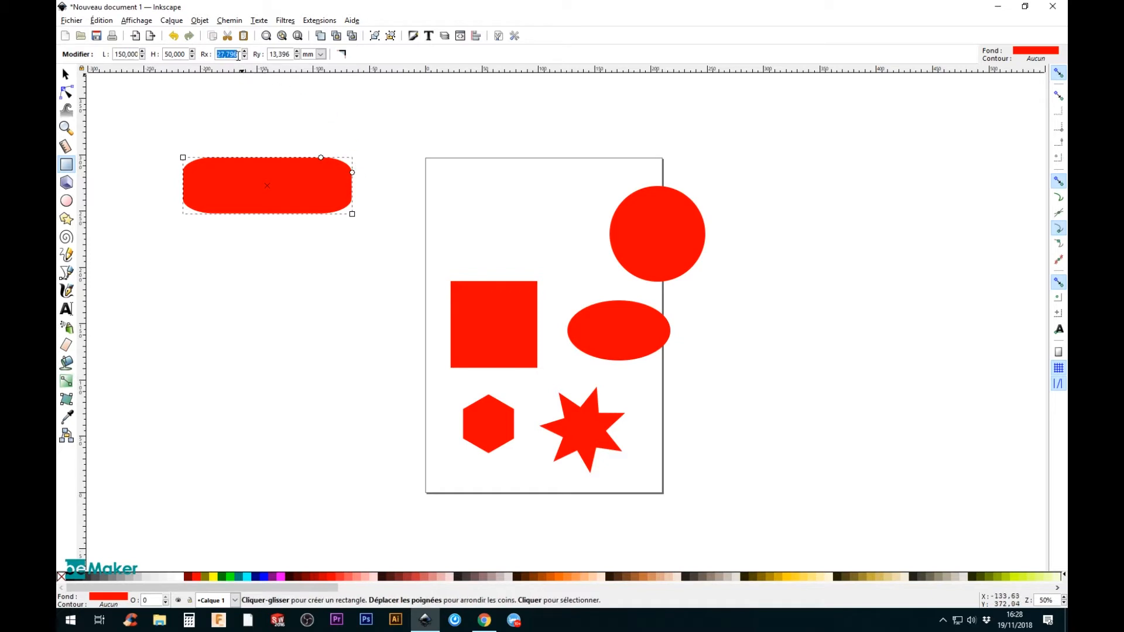
Step: Set the rectangle's horizontal corner radius to 0 and make all its corners sharp again
type("0")
left_click(277, 54)
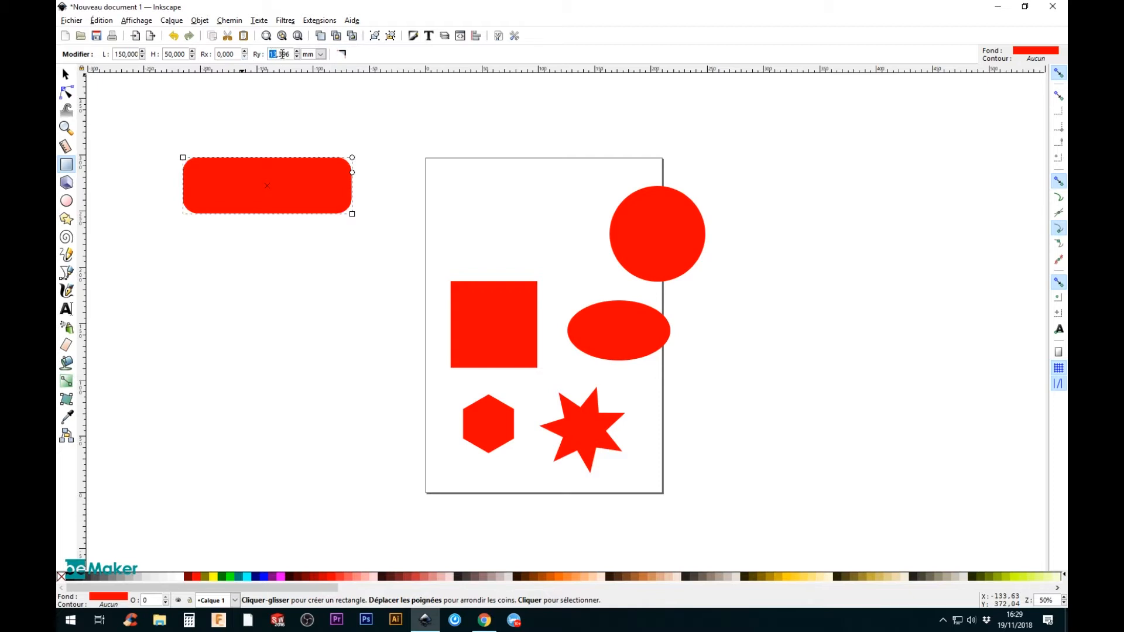
left_click(342, 54)
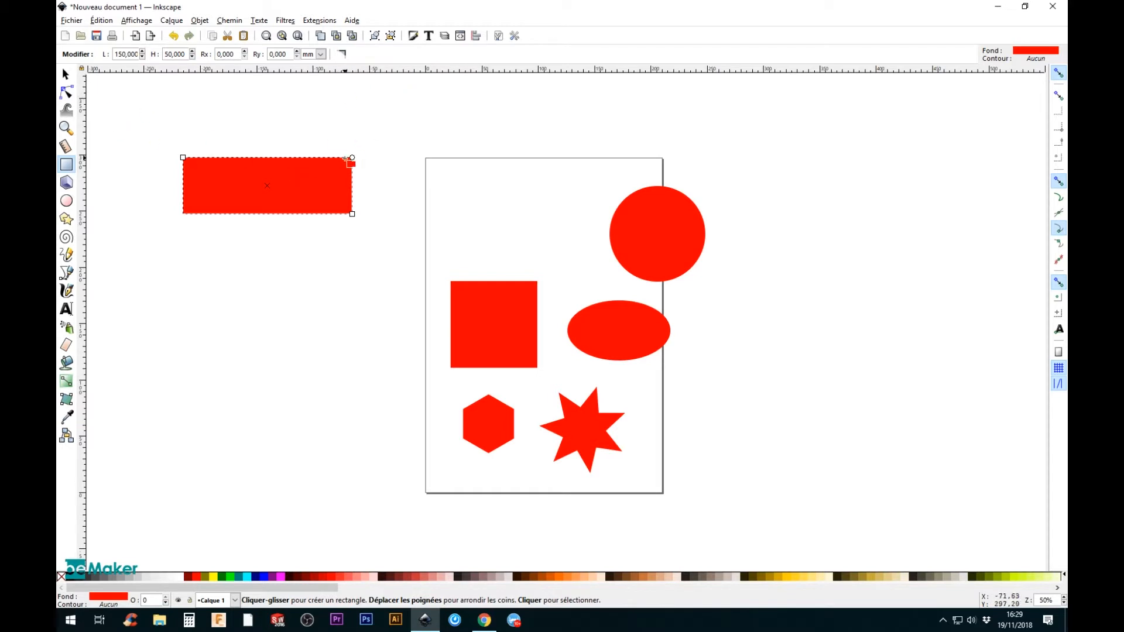
Step: Move the rectangle back over the upper part of the page and shift the square up and left beneath it
key("s")
left_click_drag(319, 182, 524, 206)
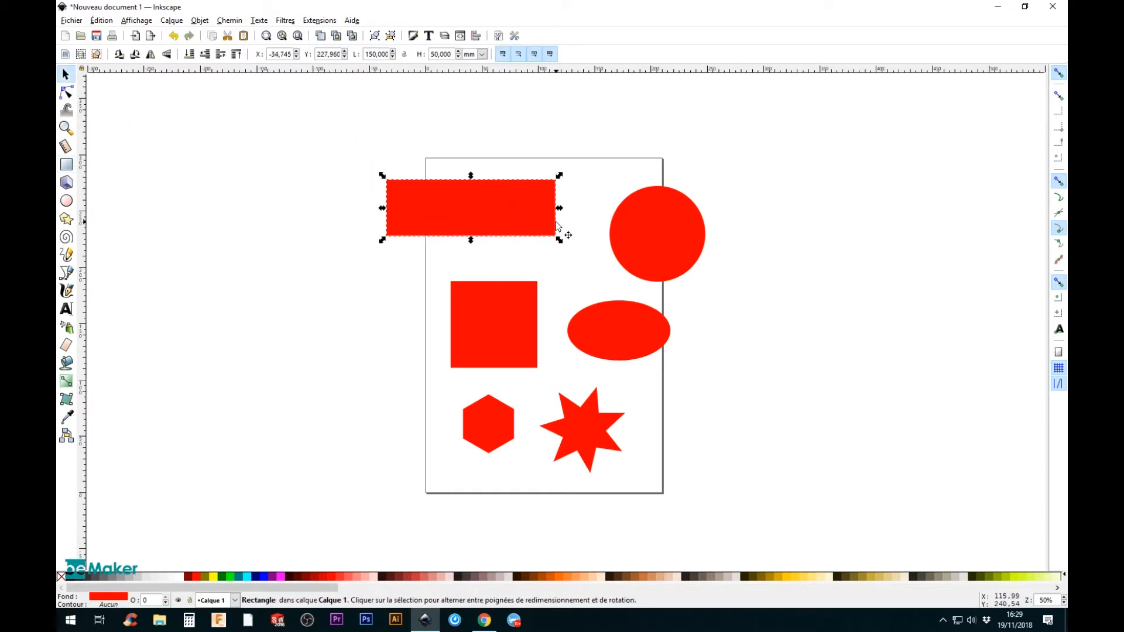
left_click_drag(513, 283, 485, 256)
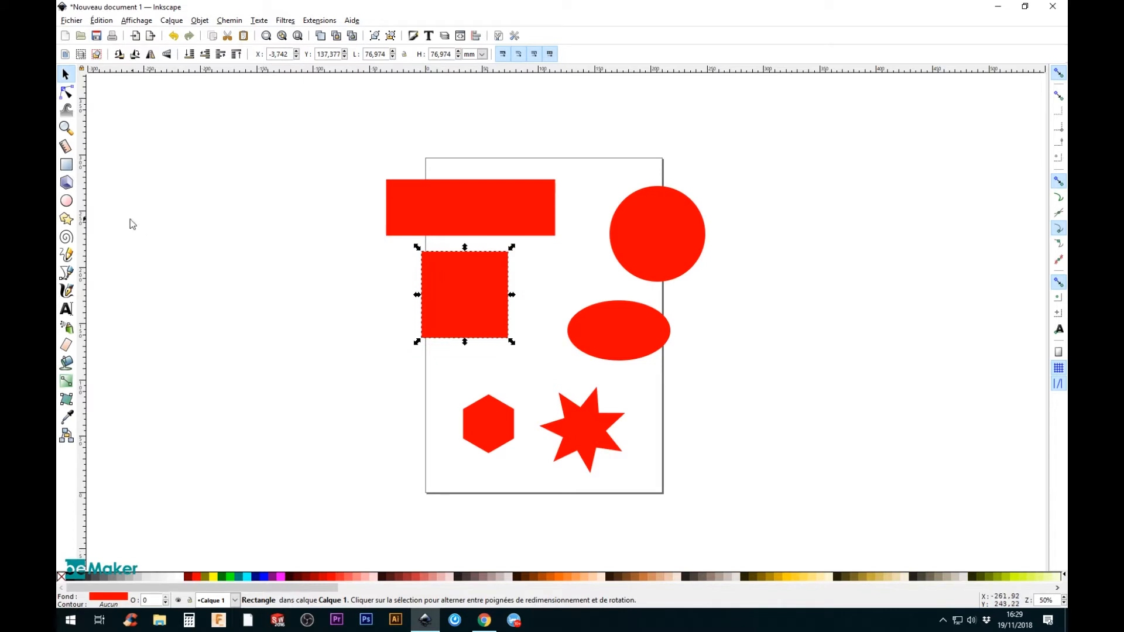
left_click(66, 164)
left_click_drag(510, 255, 509, 266)
key("ctrl+z")
key("ctrl+z")
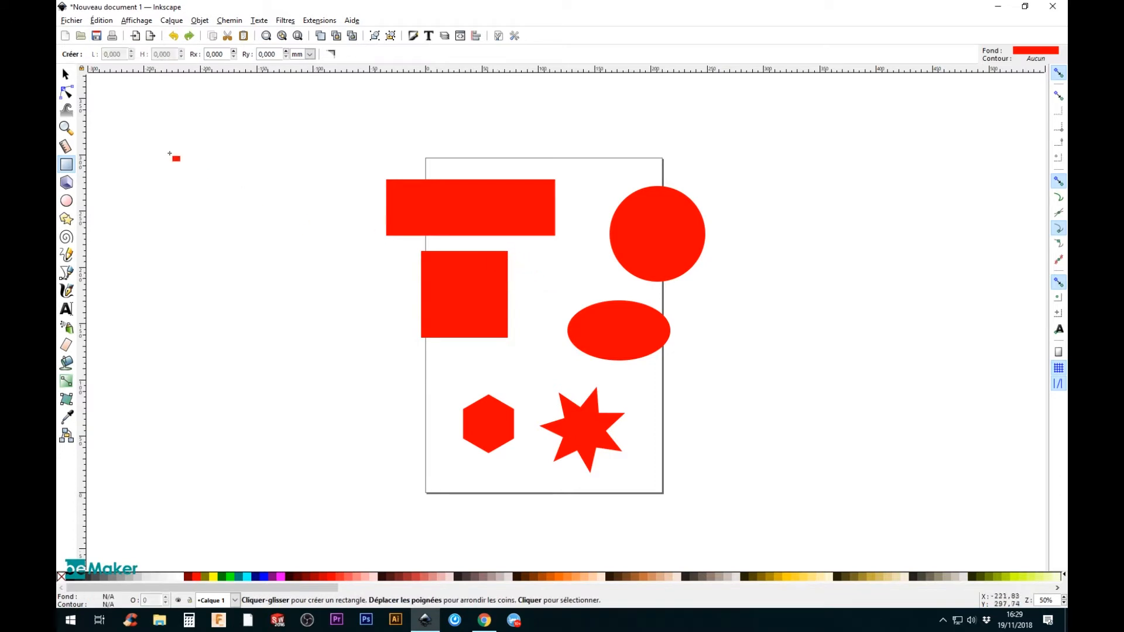
Step: Select the square with the Rectangle tool to show its size and corner handles
left_click(472, 277)
mouse_move(507, 251)
left_mouse_down()
mouse_move(511, 277)
mouse_move(508, 251)
left_mouse_up()
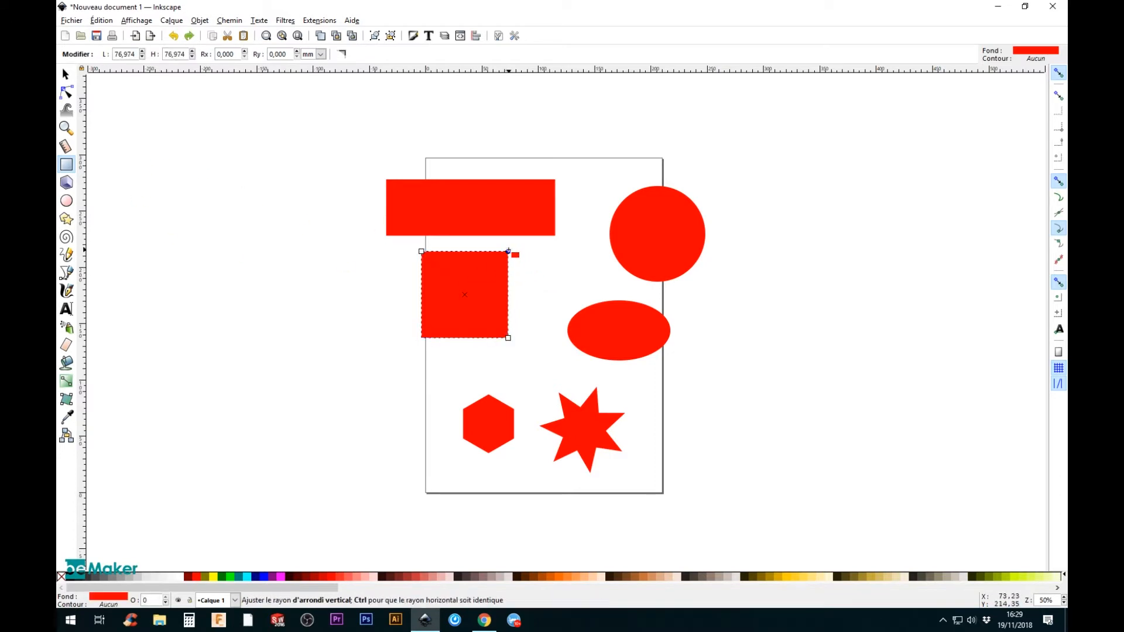
left_click(66, 200)
left_click(625, 258)
left_click_drag(667, 255, 682, 251)
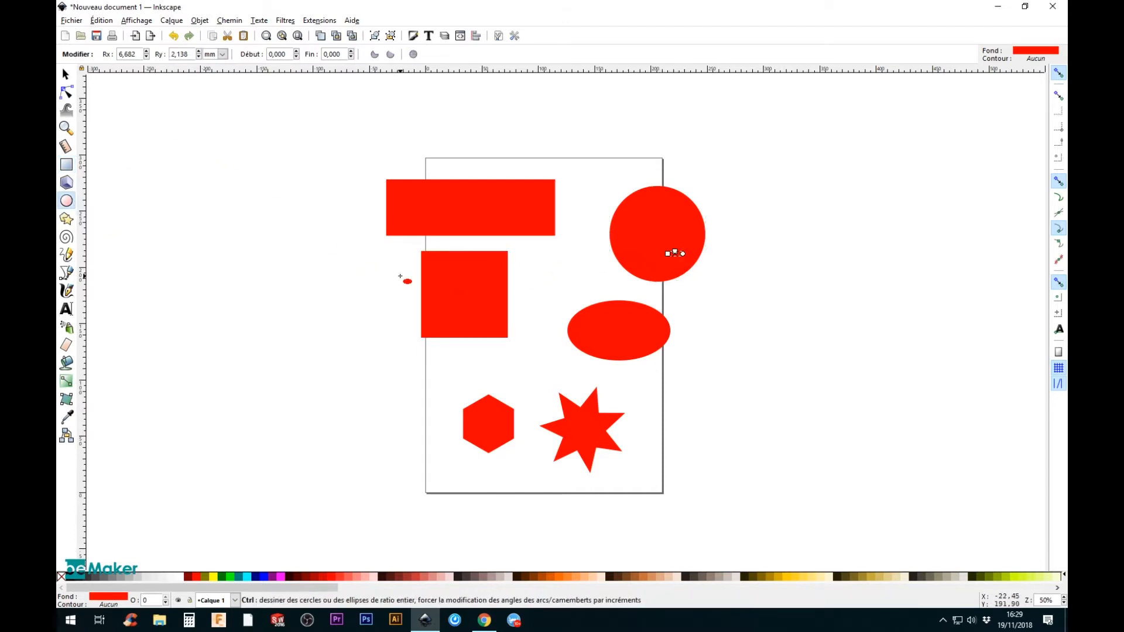
key("ctrl+z")
Step: Move the large circle slightly left onto the page and open it for editing with the Ellipse tool
left_click(65, 75)
left_click(638, 262)
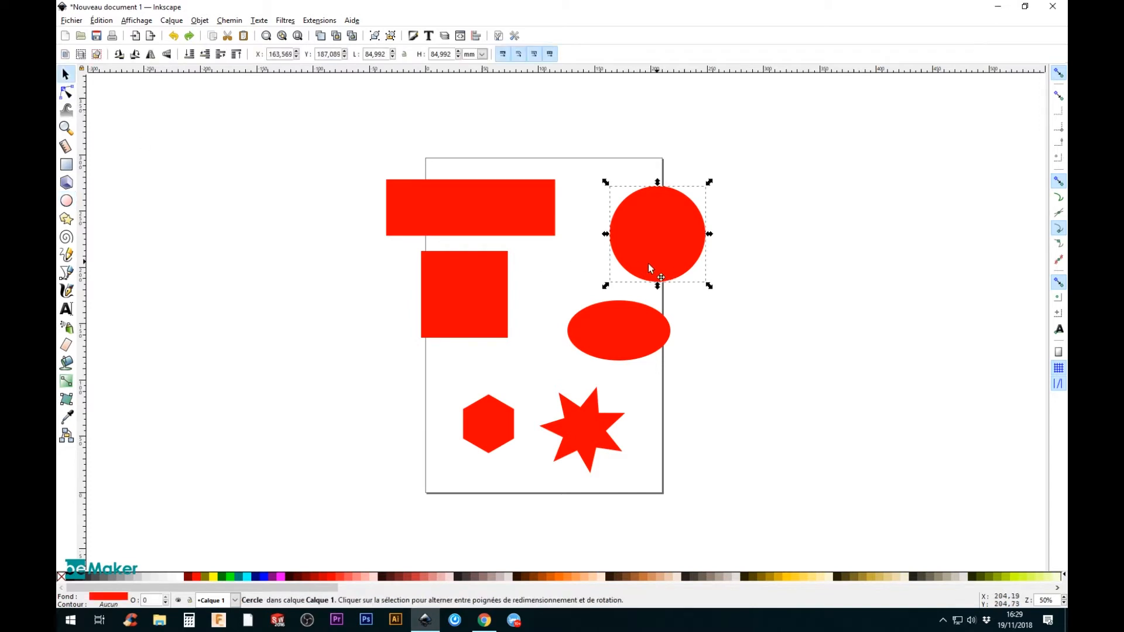
left_click_drag(647, 263, 625, 263)
left_click(66, 200)
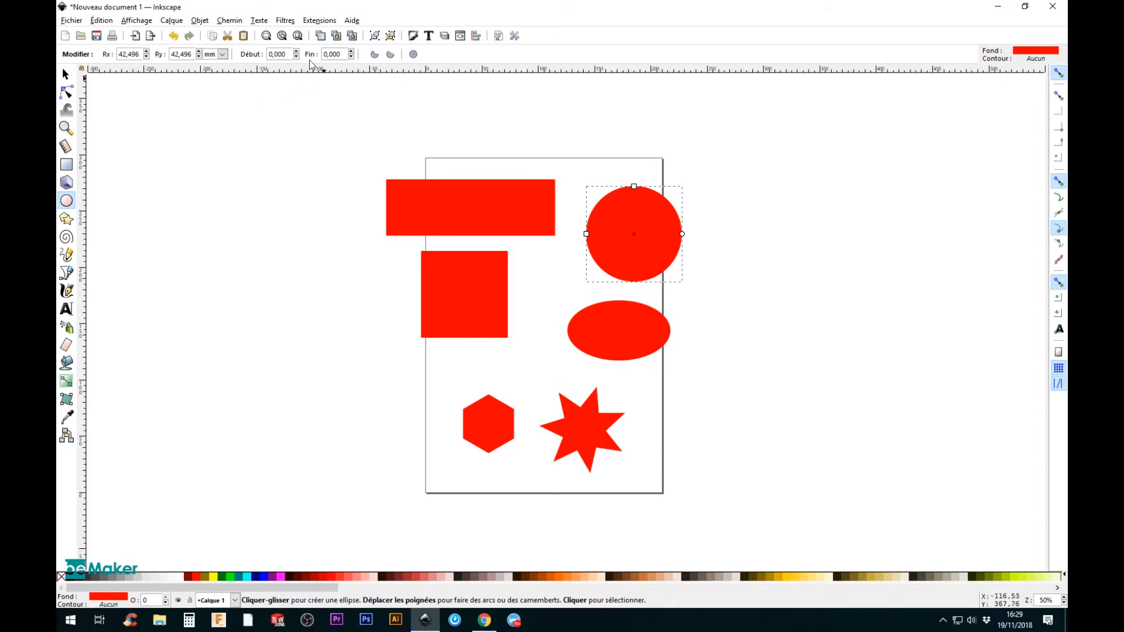
Step: Draw a circle of about 32 mm radius left of the page and open it into a pie shape ending at about 237°
left_click_drag(243, 250, 319, 330)
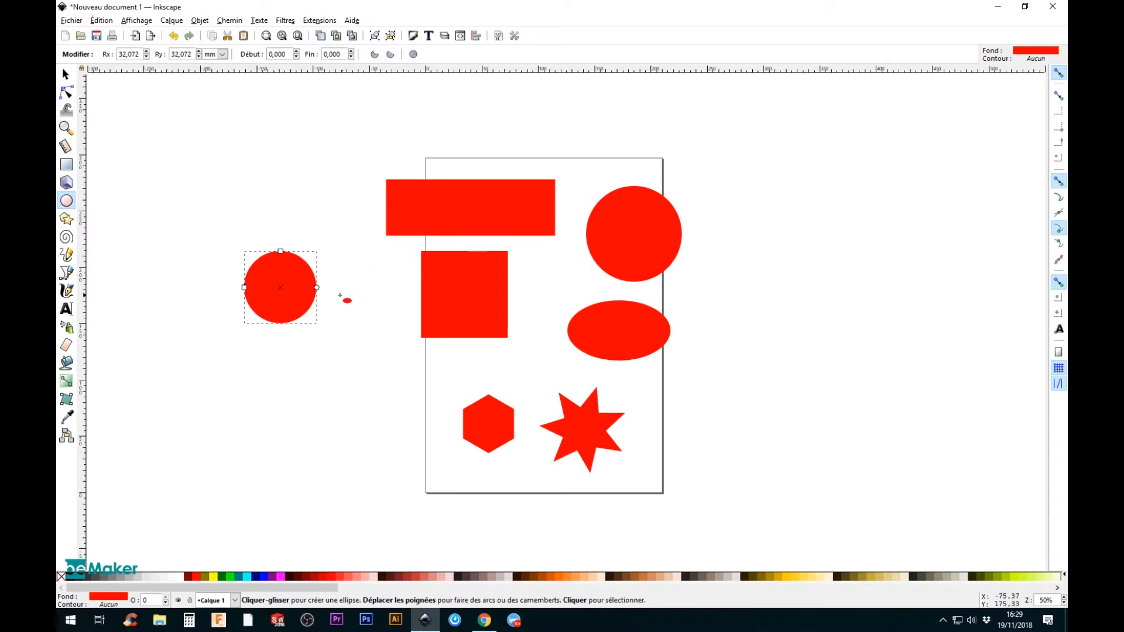
left_click_drag(316, 287, 261, 258)
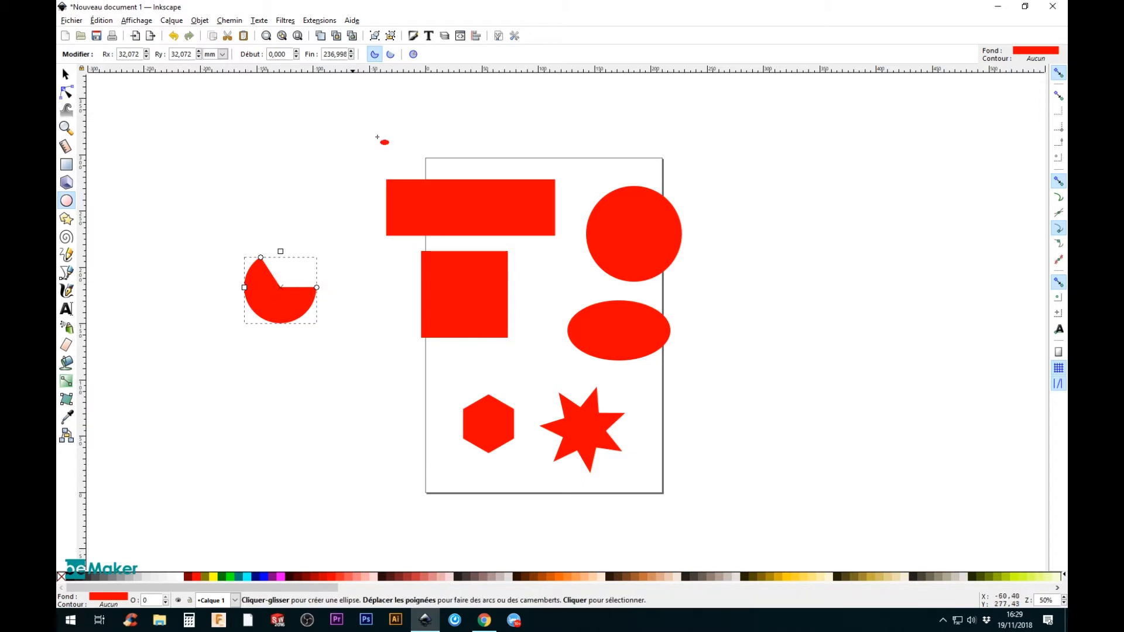
Step: Switch the opened circle to a segment and back to a pie shape, and restore it to a whole circle
left_click(390, 55)
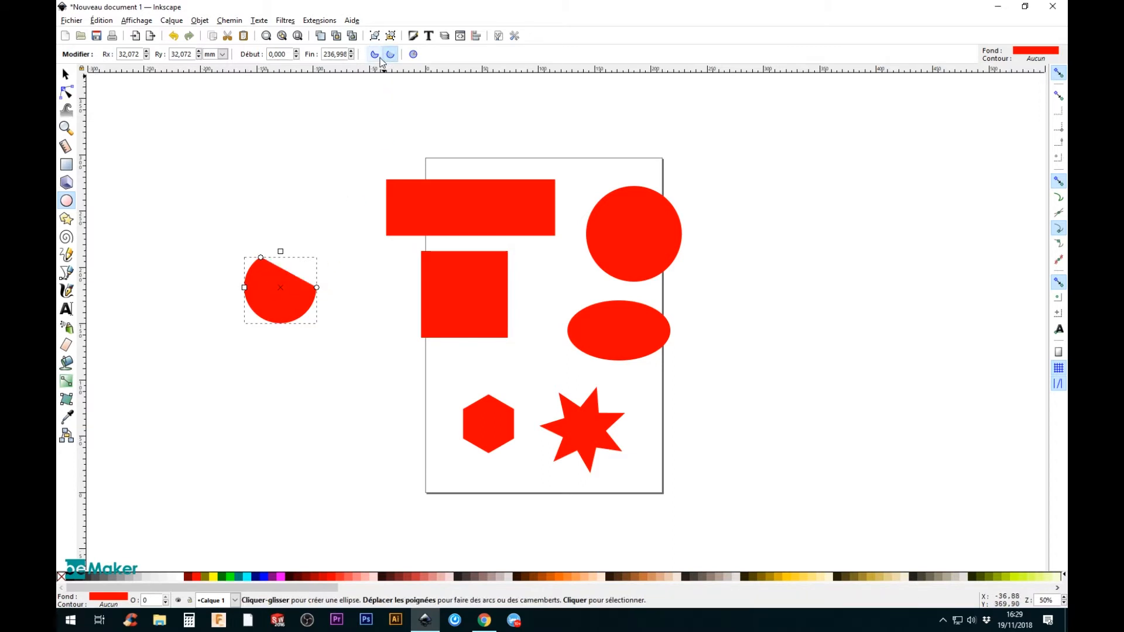
left_click(375, 55)
left_click(413, 54)
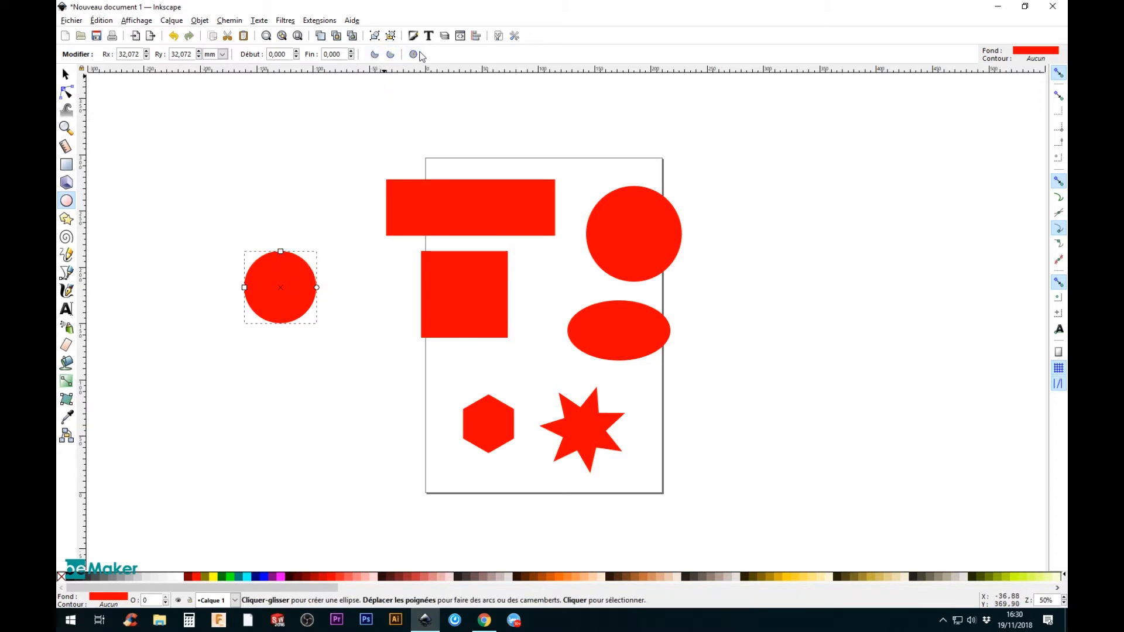
Step: Cut a small segment off the upper right of the circle beside the page, and select the ellipse
left_click_drag(317, 288, 291, 252)
left_click(622, 326)
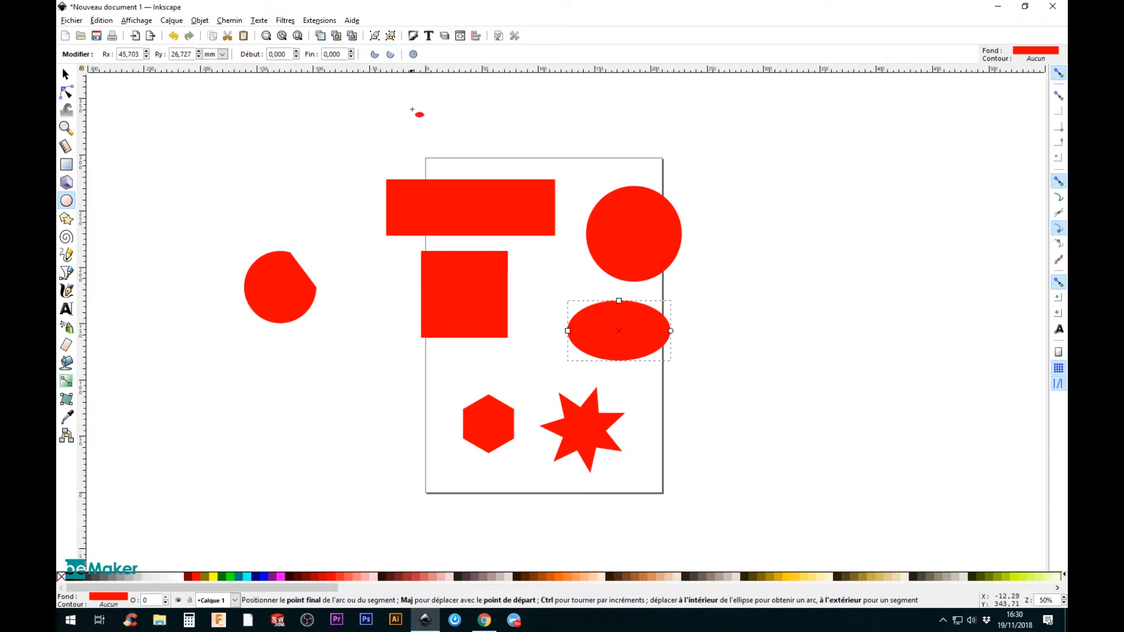
Step: Try to reshape the hexagon by its corner handle with the Star tool, and undo the change
left_click(66, 219)
left_click(473, 417)
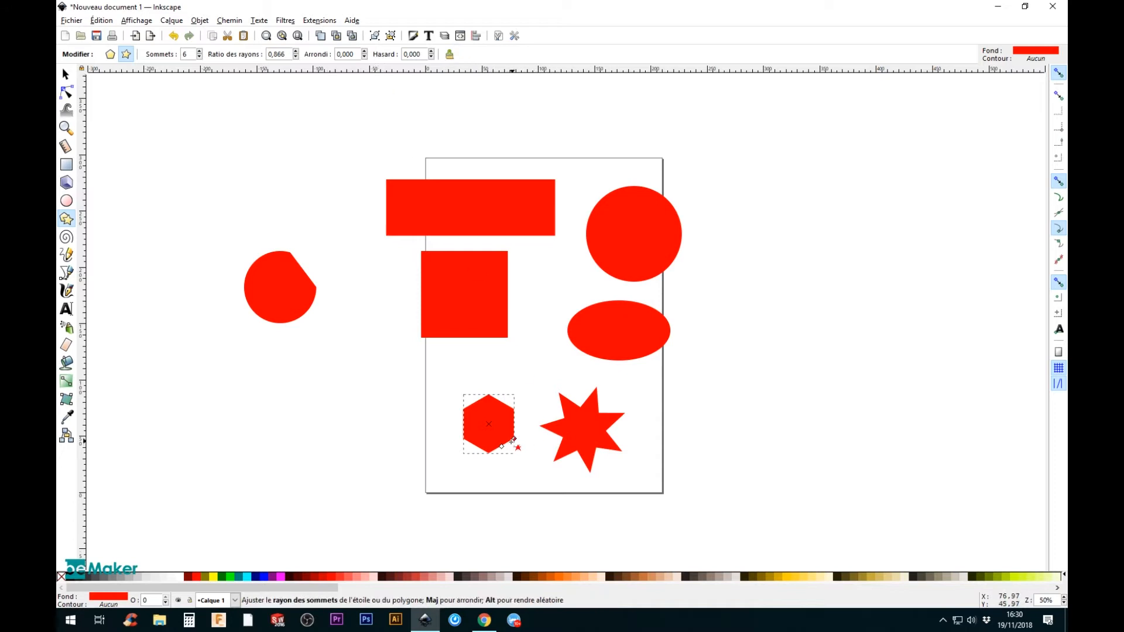
mouse_move(512, 439)
left_mouse_down()
mouse_move(503, 459)
mouse_move(459, 484)
mouse_move(407, 472)
mouse_move(472, 477)
mouse_move(512, 458)
left_mouse_up()
key("ctrl+z")
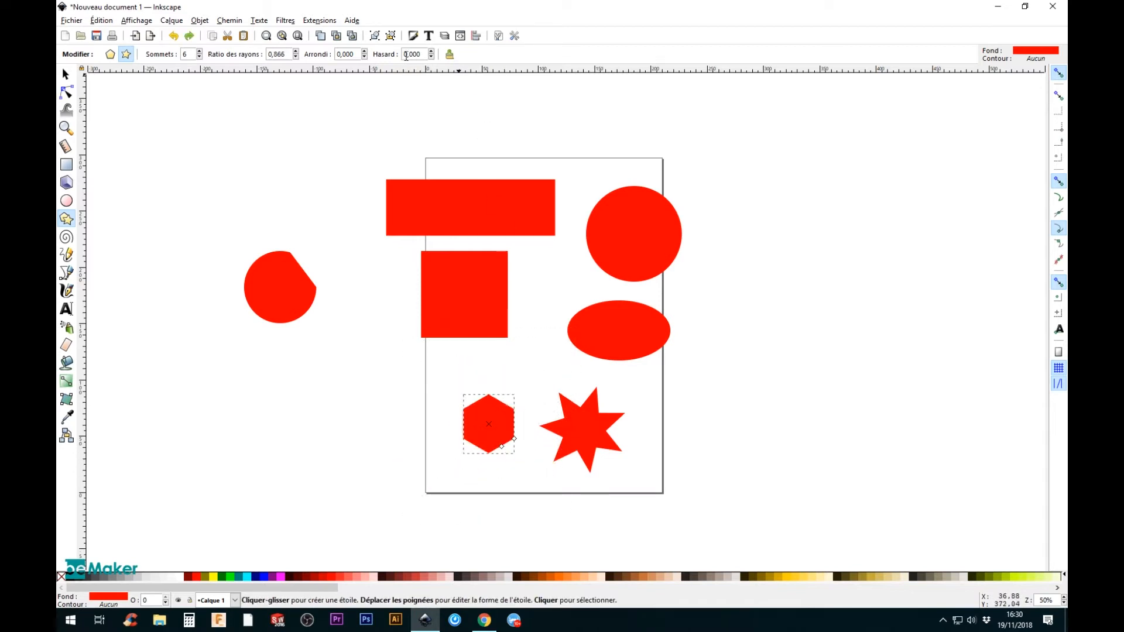
Step: Raise the hexagon's randomisation to about 5.5 and reset it to 0
left_click(432, 52)
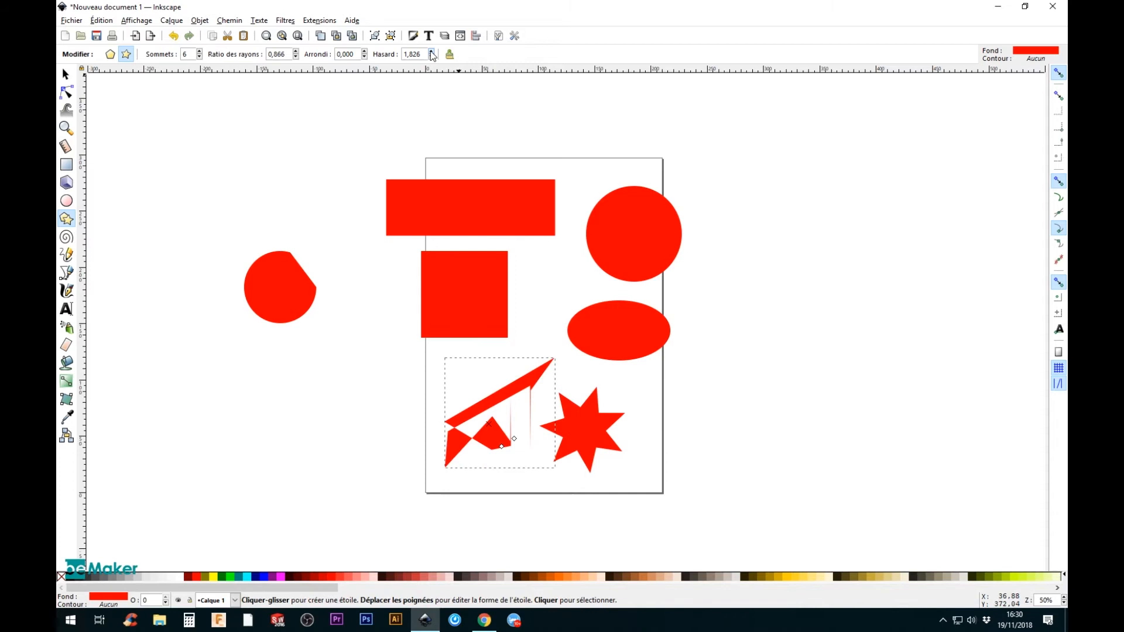
left_click(432, 52)
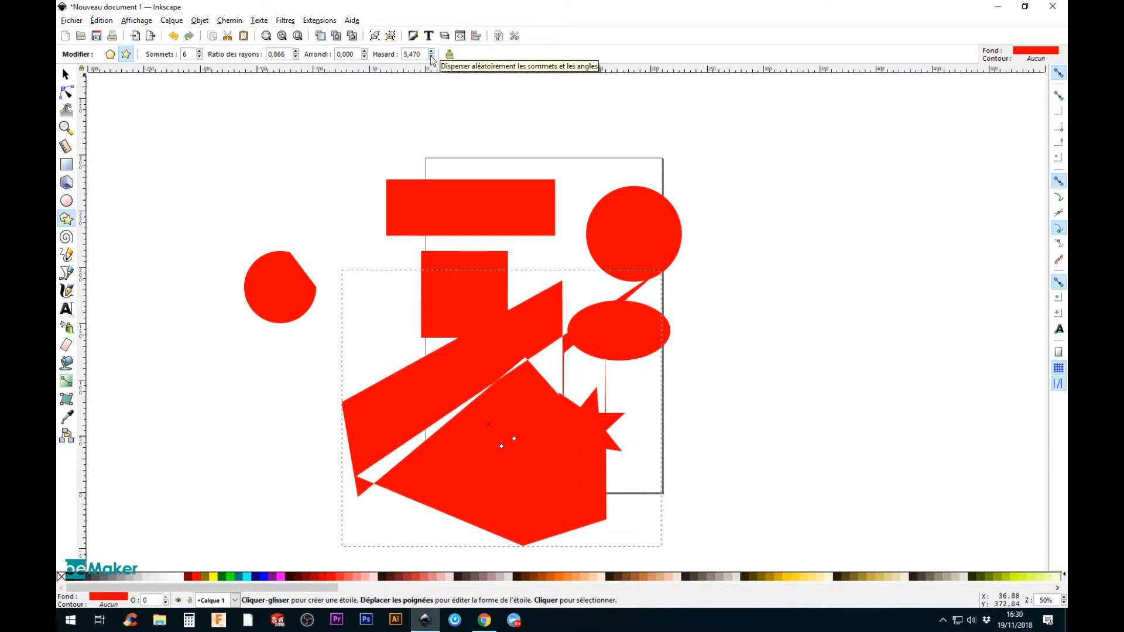
left_click(431, 57)
left_click_drag(421, 56, 353, 48)
type("0")
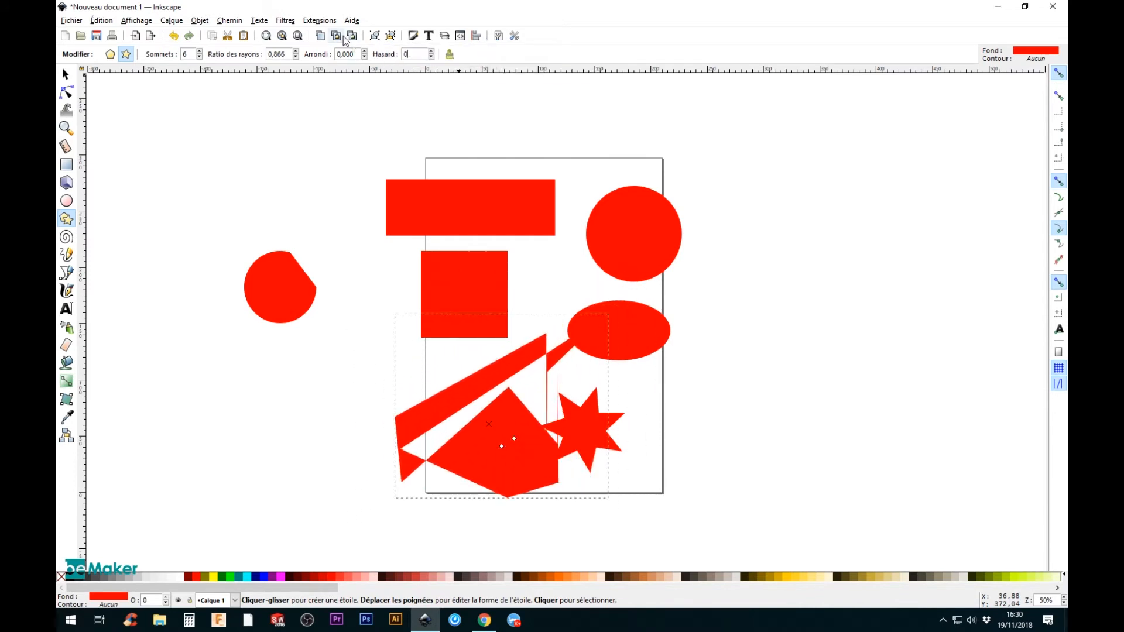
key("Return")
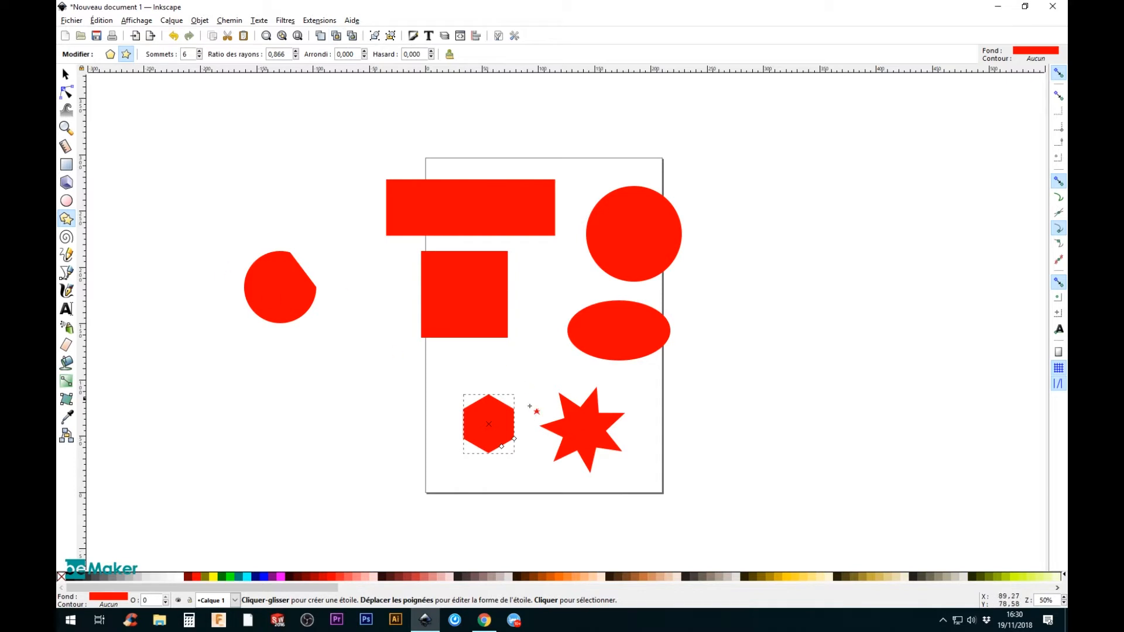
Step: Select the star and reset its parameters to the defaults of 5 corners and a 0.5 spoke ratio
left_click(607, 429)
left_click(450, 55)
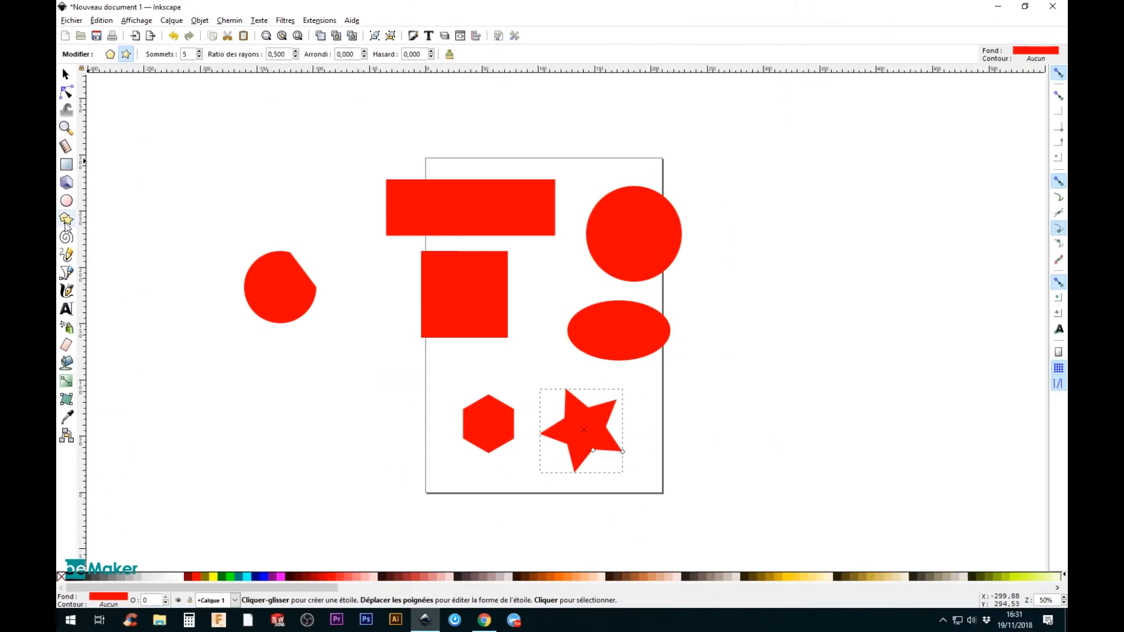
Step: Select all the shapes on and around the page and delete them
left_click(64, 75)
left_click_drag(174, 107, 849, 552)
key("Delete")
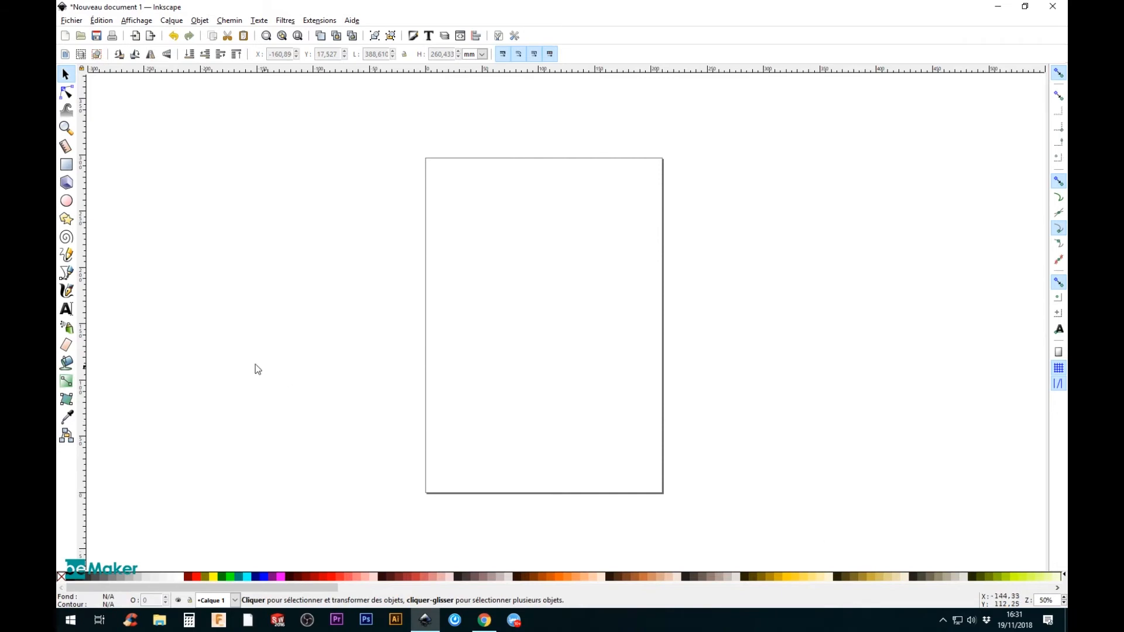
Step: Draw a three-turn spiral in the upper part of the page and a wavy freehand pencil line below it
left_click(66, 237)
left_click_drag(494, 216, 544, 265)
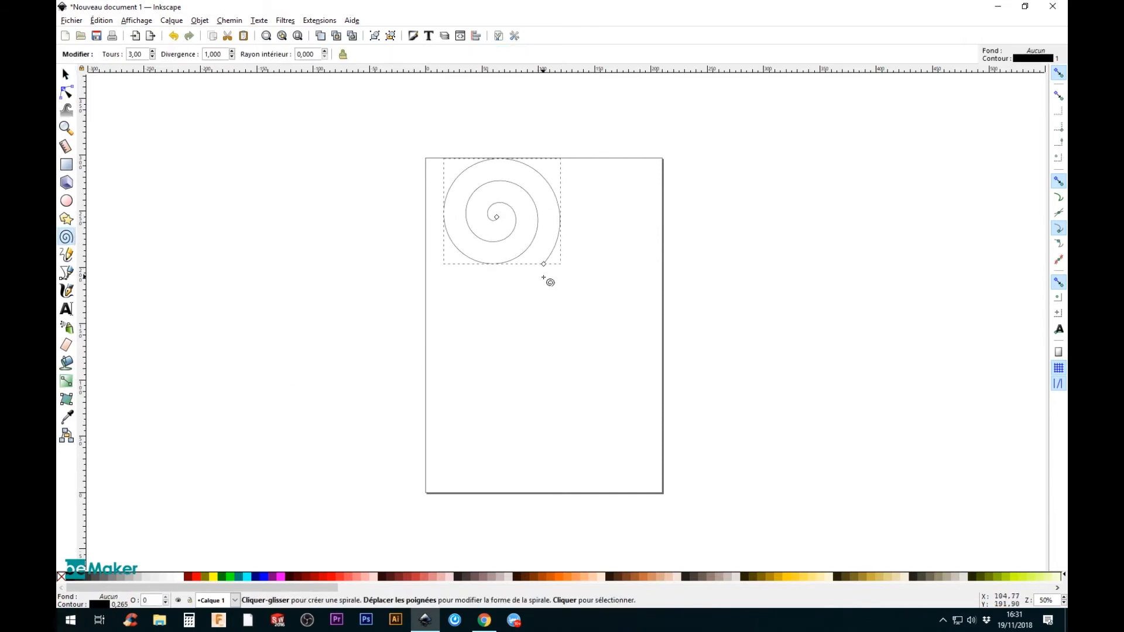
left_click(66, 254)
mouse_move(454, 349)
left_mouse_down()
mouse_move(494, 296)
mouse_move(535, 329)
mouse_move(581, 314)
mouse_move(655, 318)
left_mouse_up()
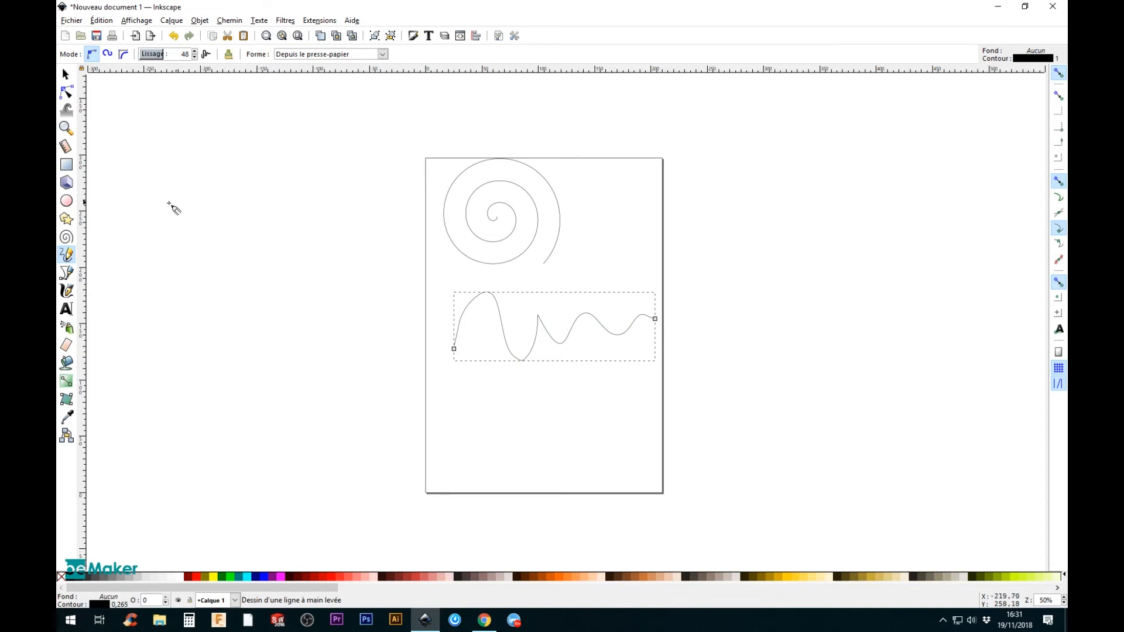
Step: Draw a 3D box below the wavy line, reposition both of its vanishing points and reduce its height
left_click(66, 182)
left_click_drag(482, 416, 526, 412)
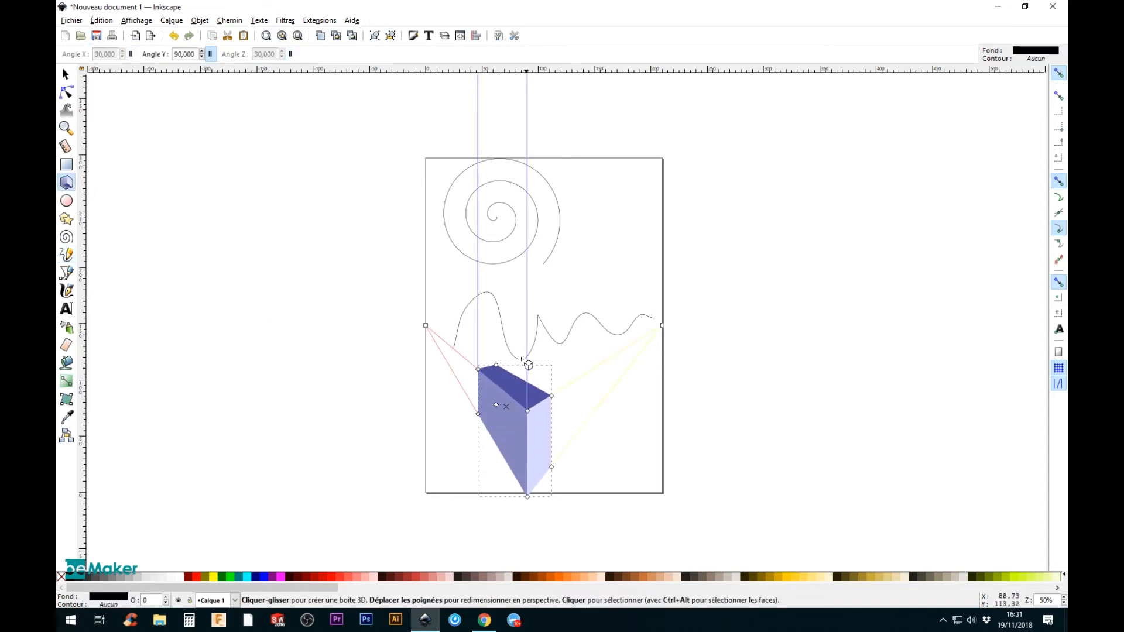
left_click_drag(421, 330, 351, 341)
left_click_drag(662, 326, 667, 358)
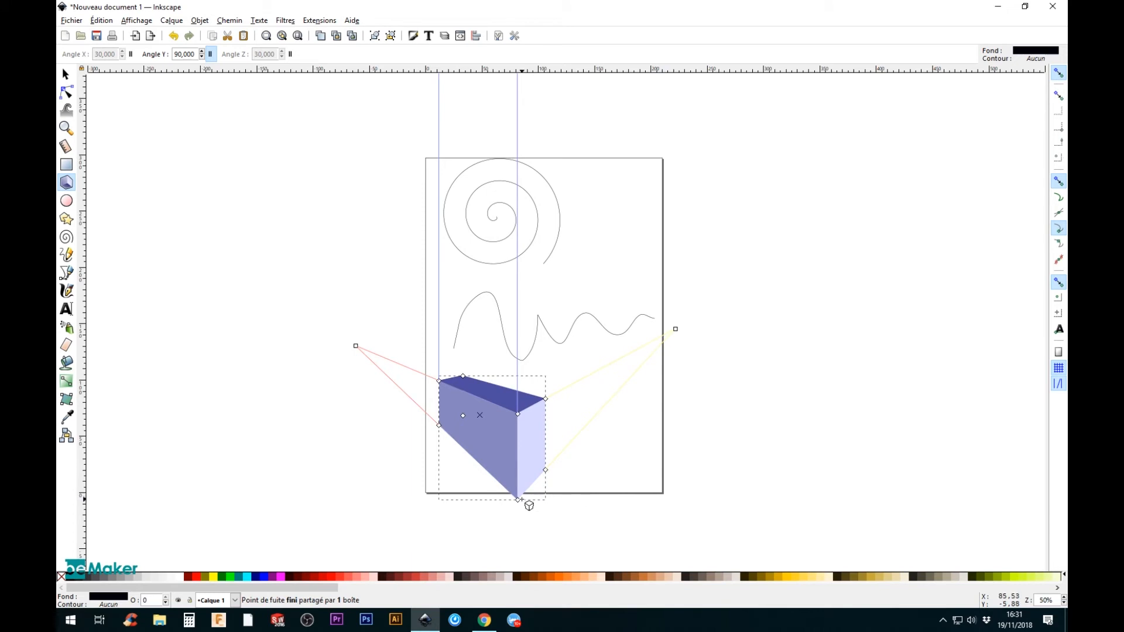
left_click_drag(518, 499, 519, 461)
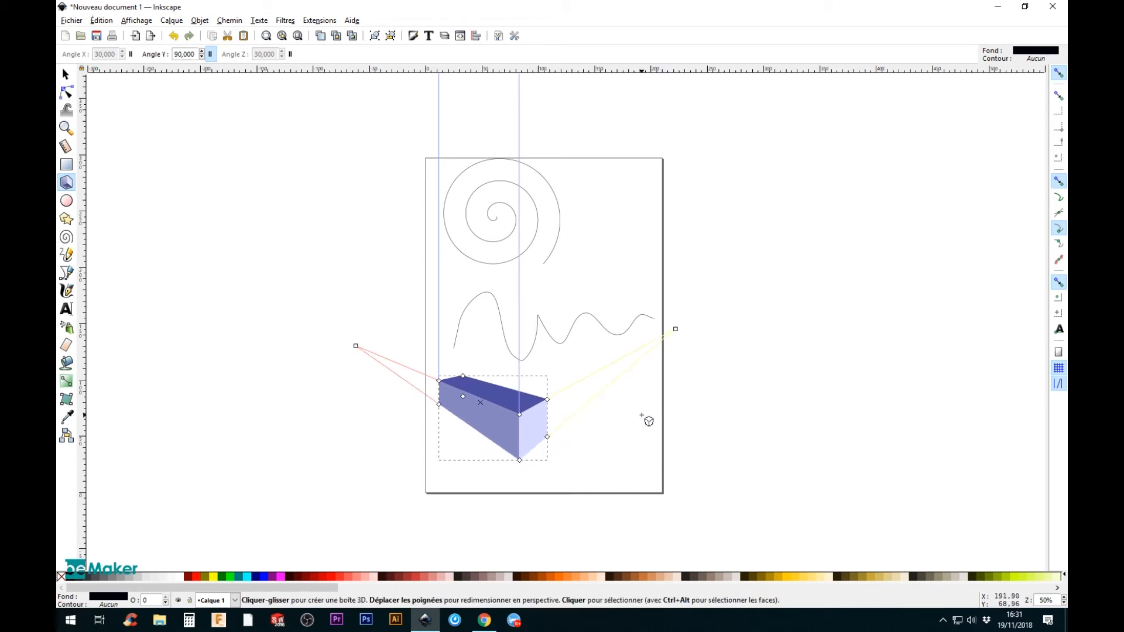
Step: Select the spiral, the freehand line and the 3D box together and delete them
left_click(66, 74)
mouse_move(253, 139)
left_mouse_down()
mouse_move(509, 381)
mouse_move(812, 512)
left_mouse_up()
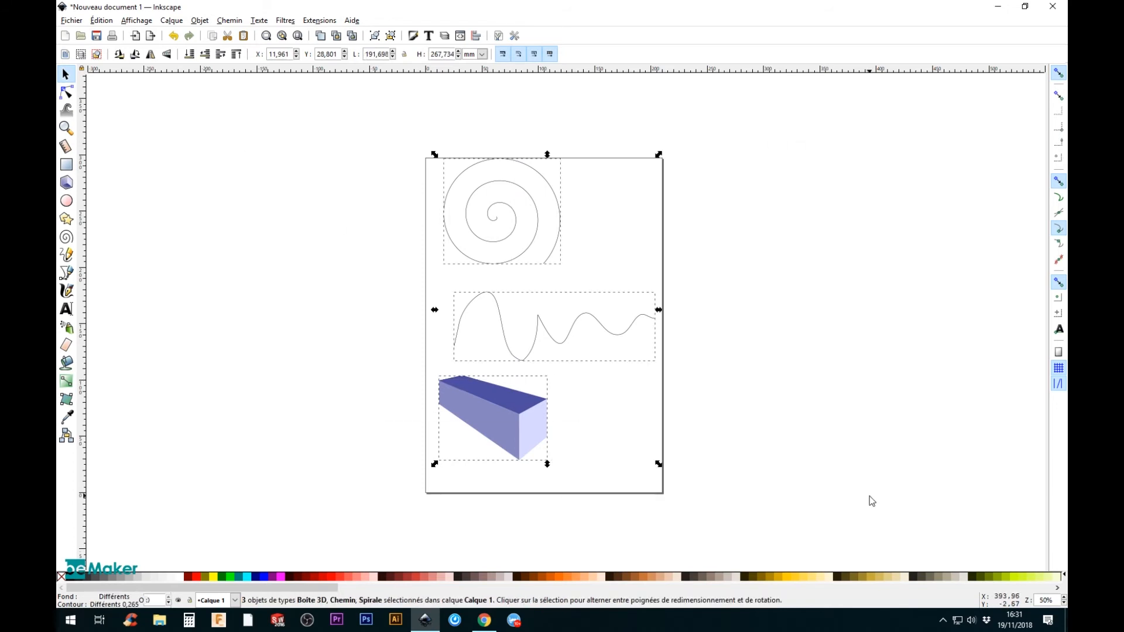
key("Delete")
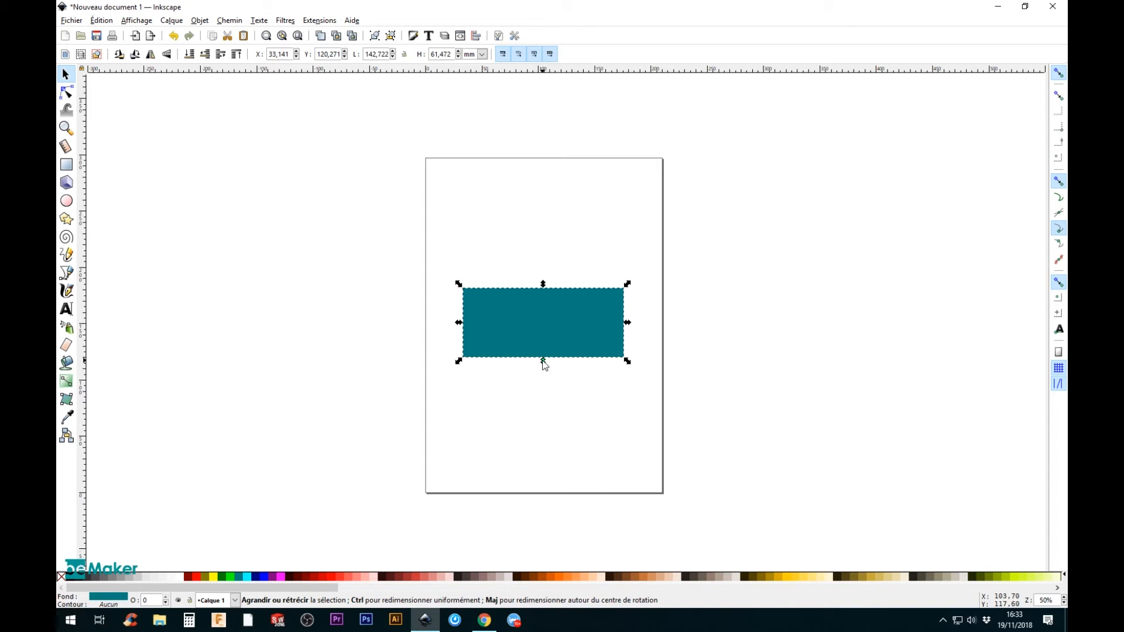
Step: Resize the teal rectangle freely from its sides and a corner, ending about 293 mm wide and 79 mm high
left_click_drag(544, 360, 543, 417)
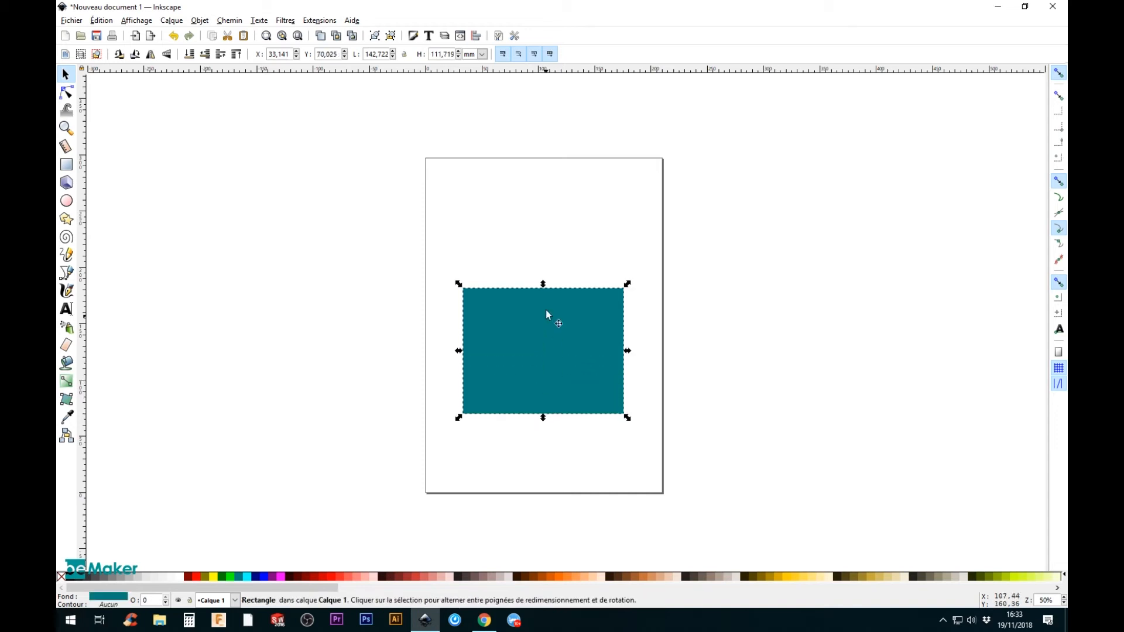
left_click_drag(544, 289, 548, 260)
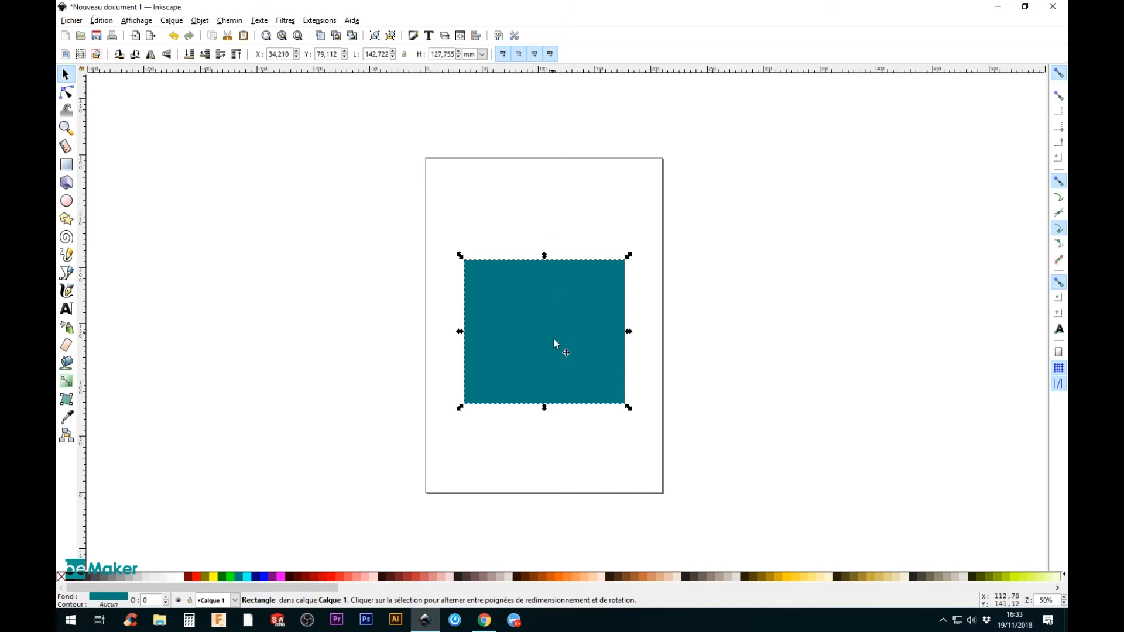
mouse_move(628, 332)
left_mouse_down()
mouse_move(652, 334)
mouse_move(624, 331)
left_mouse_up()
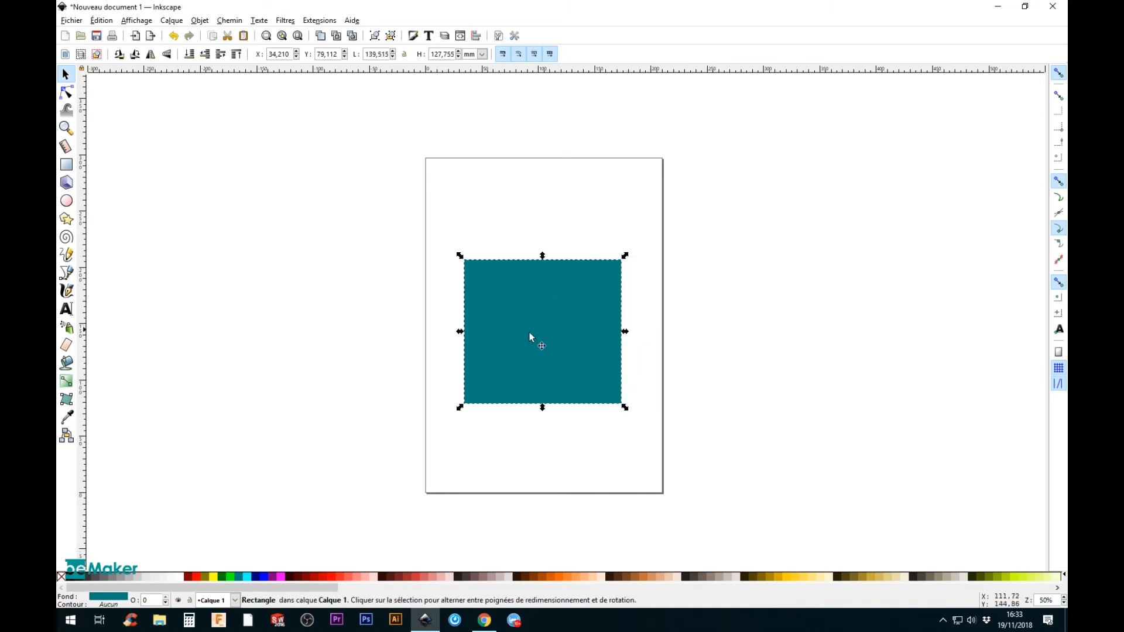
left_click_drag(625, 255, 681, 304)
left_click(762, 346)
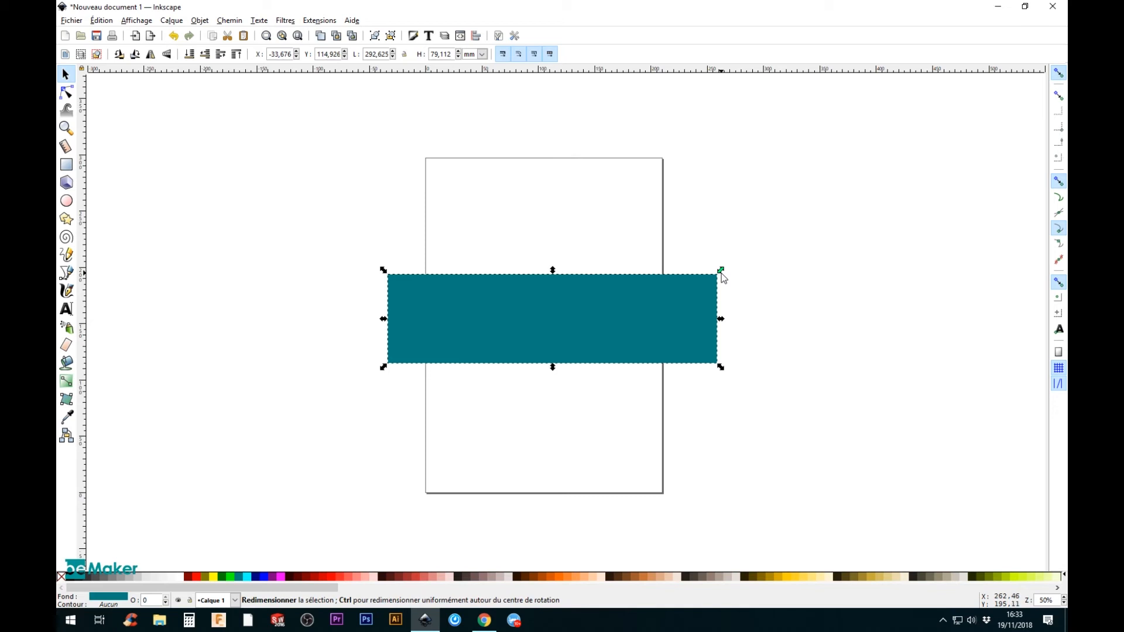
Step: Enlarge the rectangle proportionally from its upper-right corner to about 469 by 127 mm and undo the scaling
left_click_drag(722, 272, 974, 225)
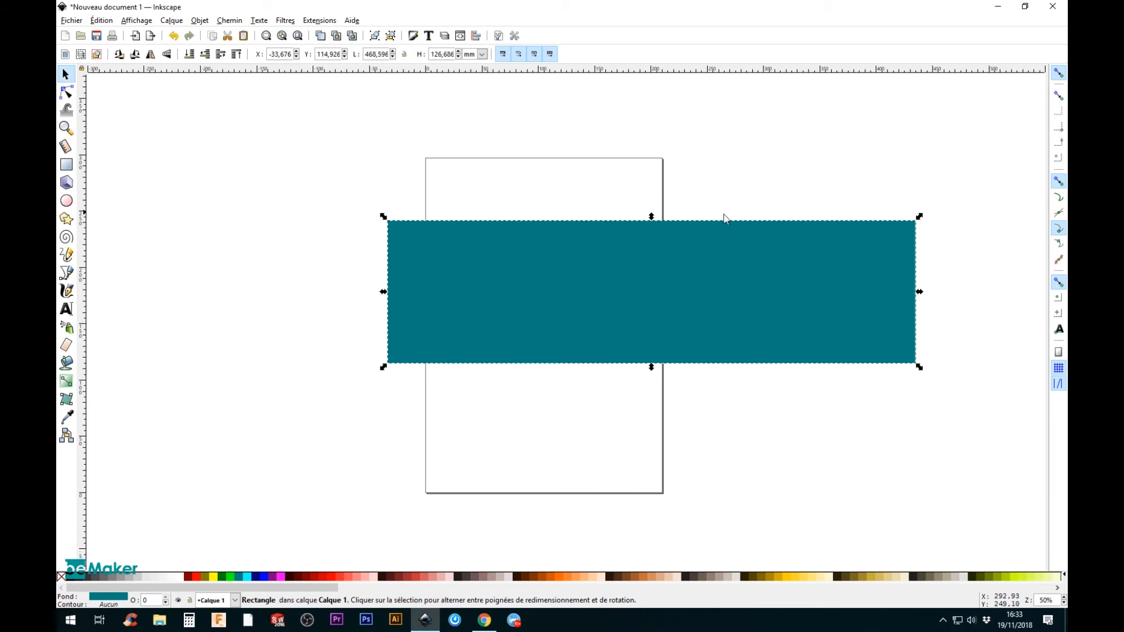
key("ctrl+z")
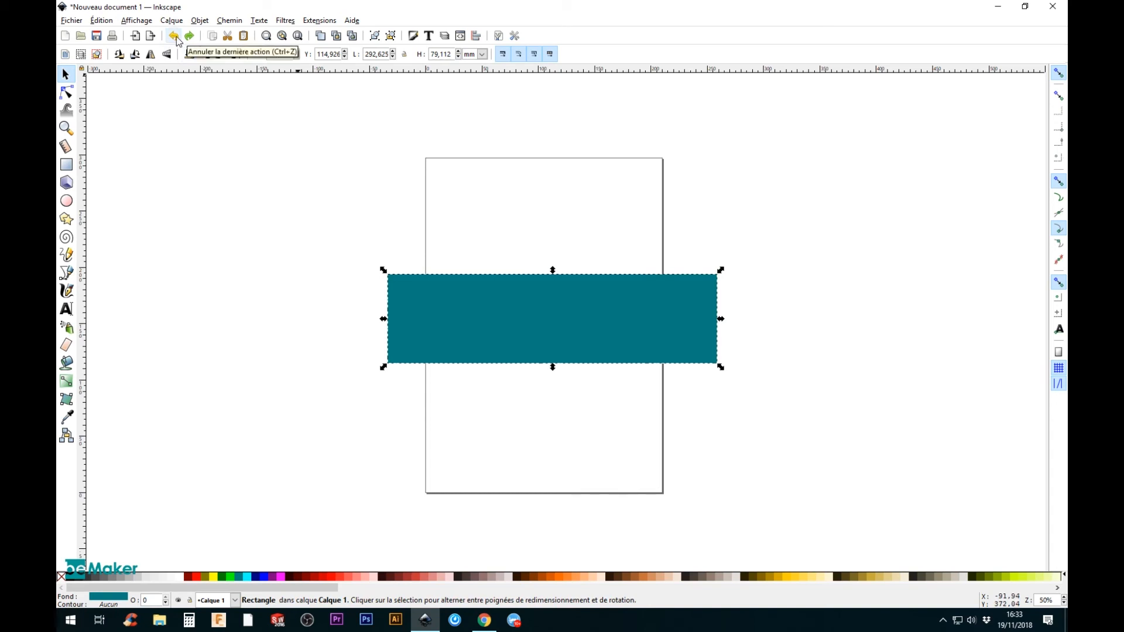
Step: Move the rectangle up and to the right, to about X 7.5 mm and Y 149 mm
left_click_drag(673, 283, 719, 245)
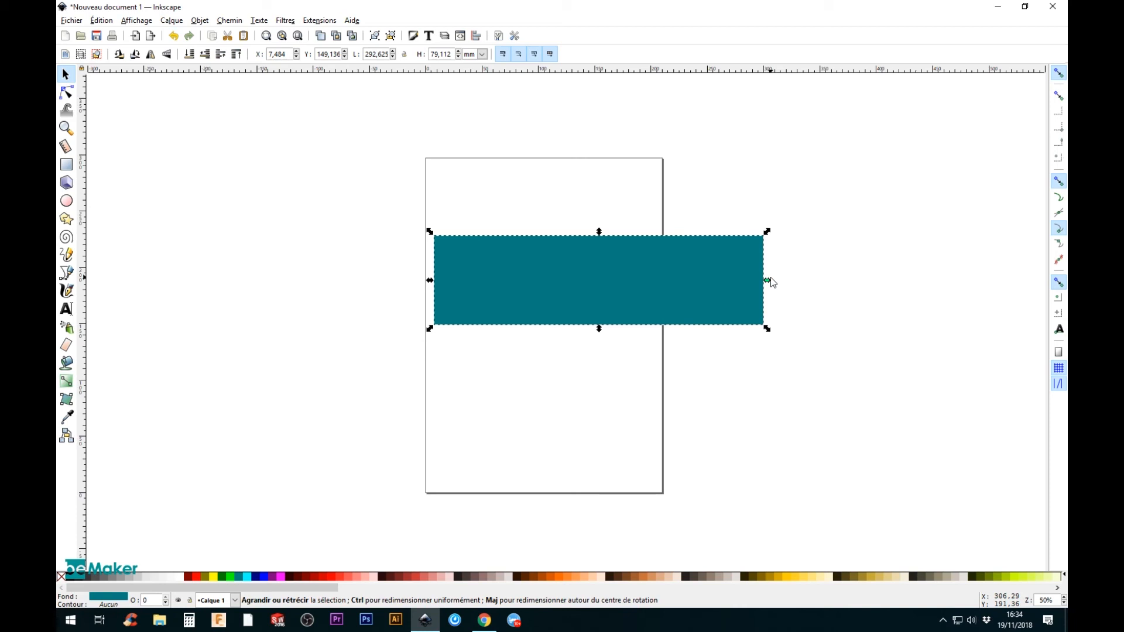
Step: Rotate the rectangle about its centre to 45° and on to vertical, and return it to horizontal
left_click(750, 286)
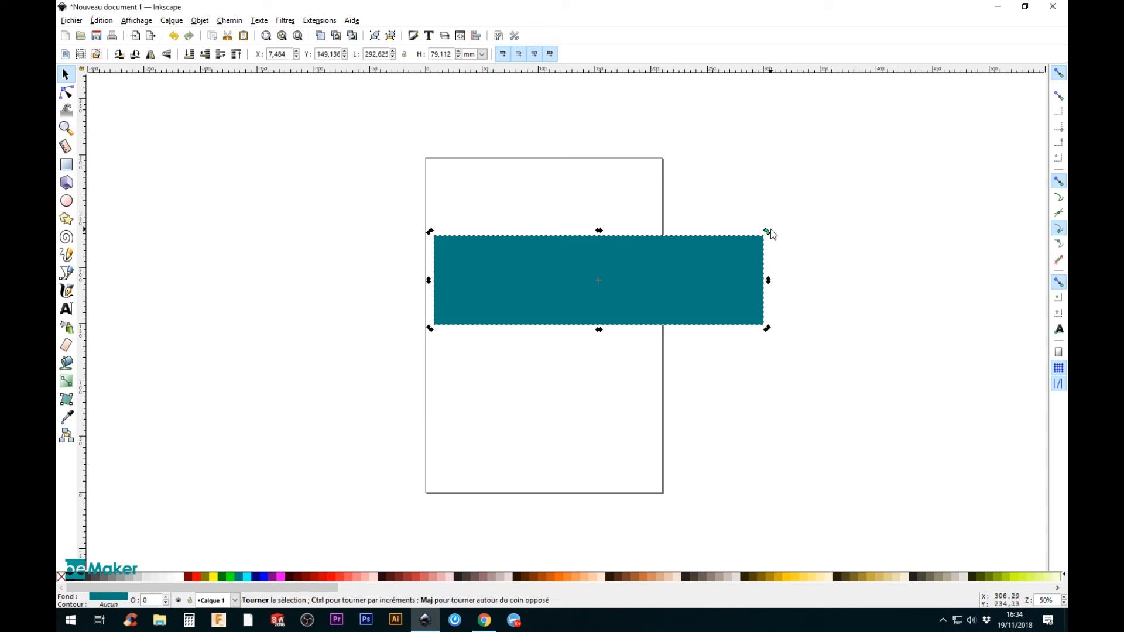
left_click_drag(771, 233, 710, 118)
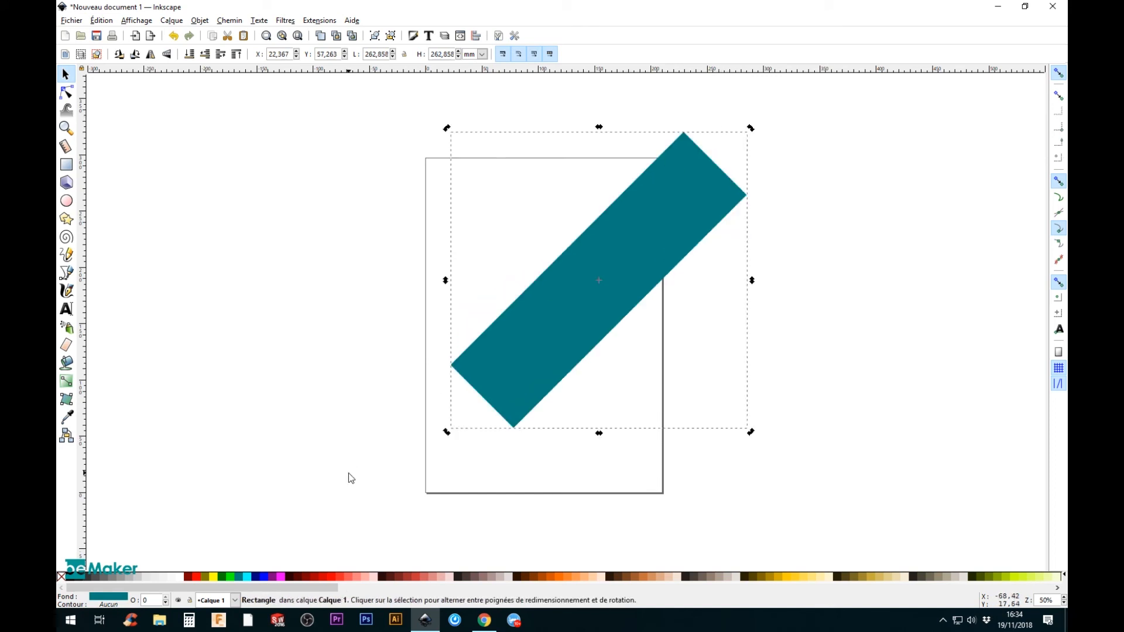
left_click_drag(446, 127, 449, 278)
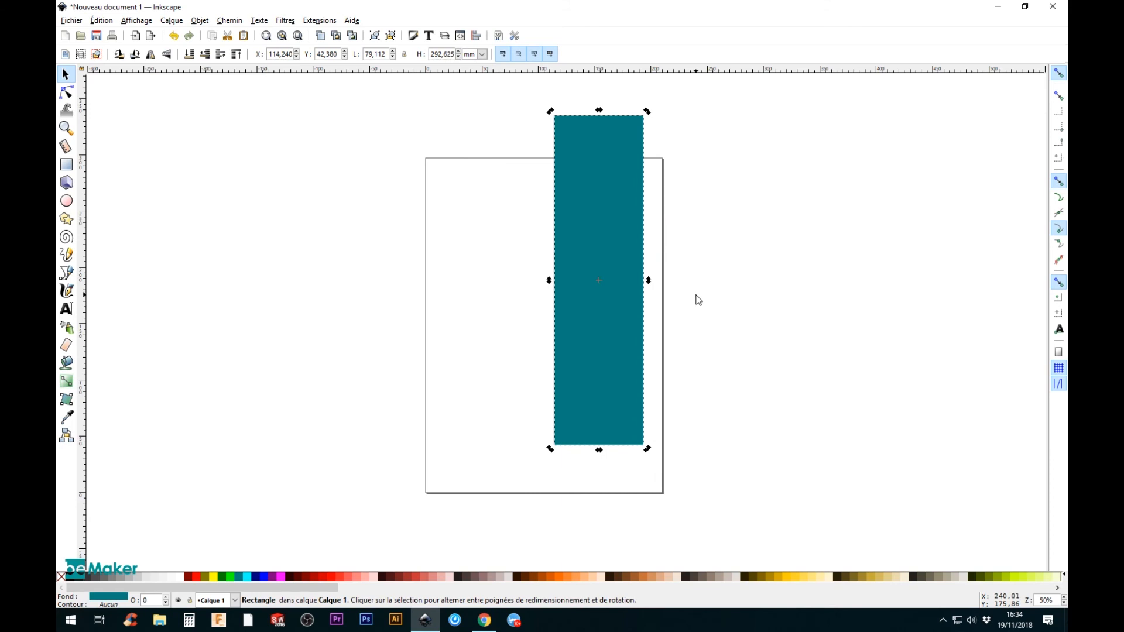
key("ctrl+bracketleft")
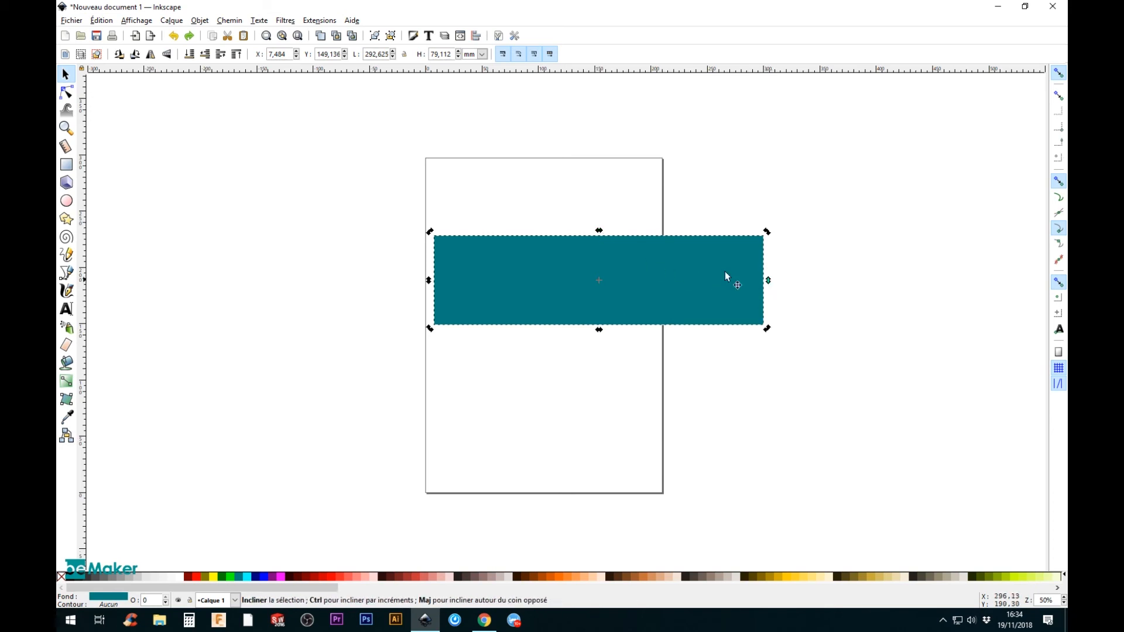
Step: Skew the rectangle horizontally into a parallelogram and try a vertical skew, and undo the skewing
left_click_drag(599, 234, 644, 240)
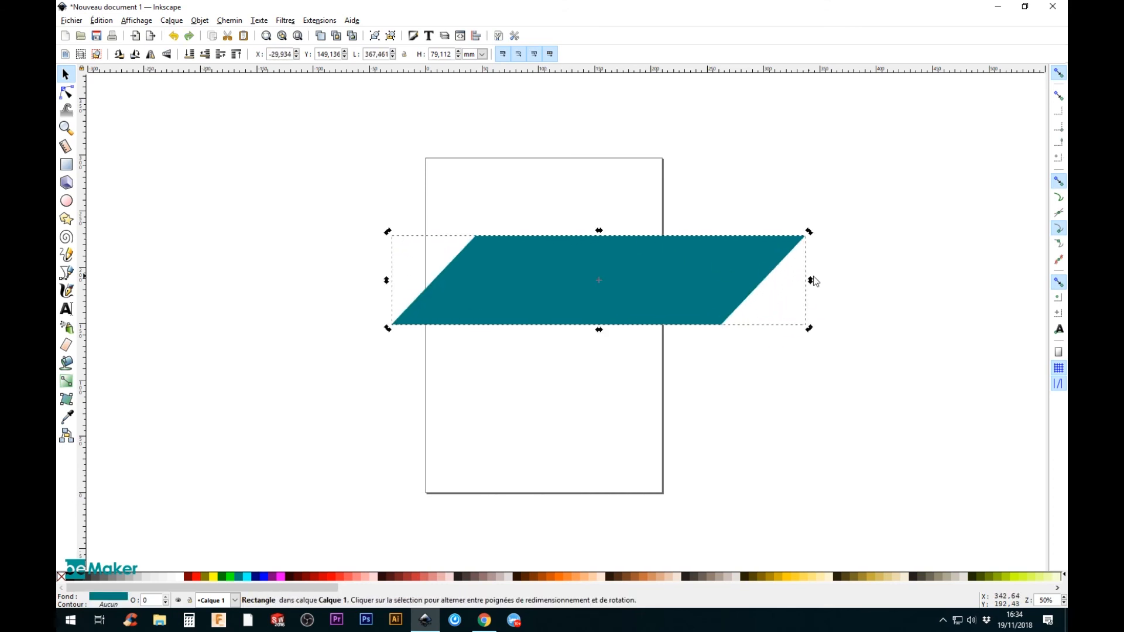
left_click_drag(810, 284, 751, 230)
key("ctrl+z")
key("ctrl+z")
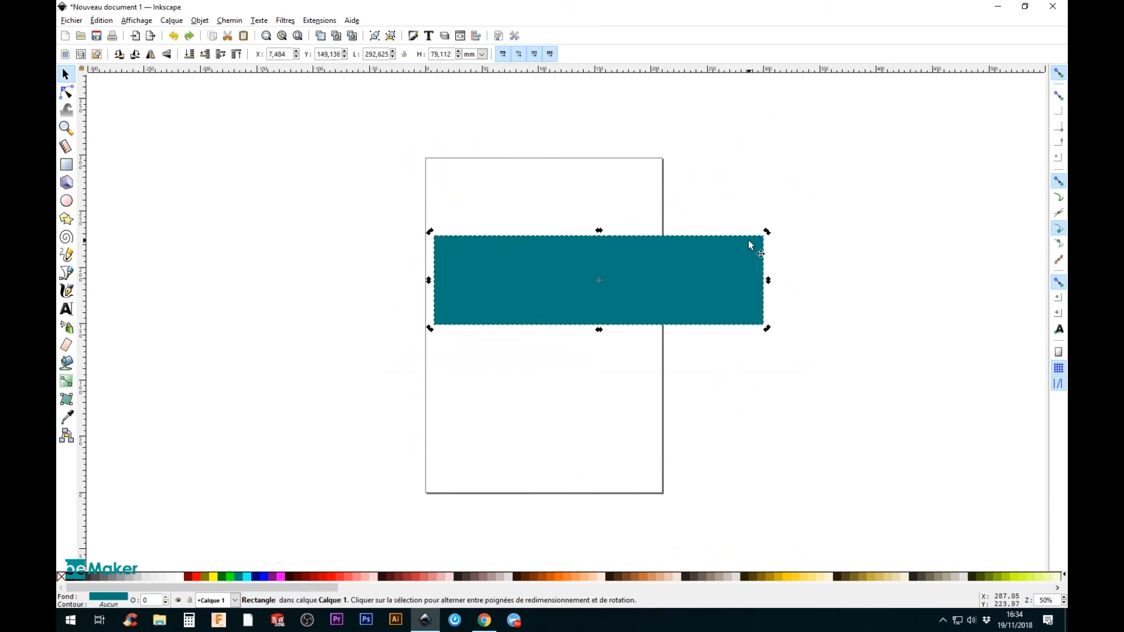